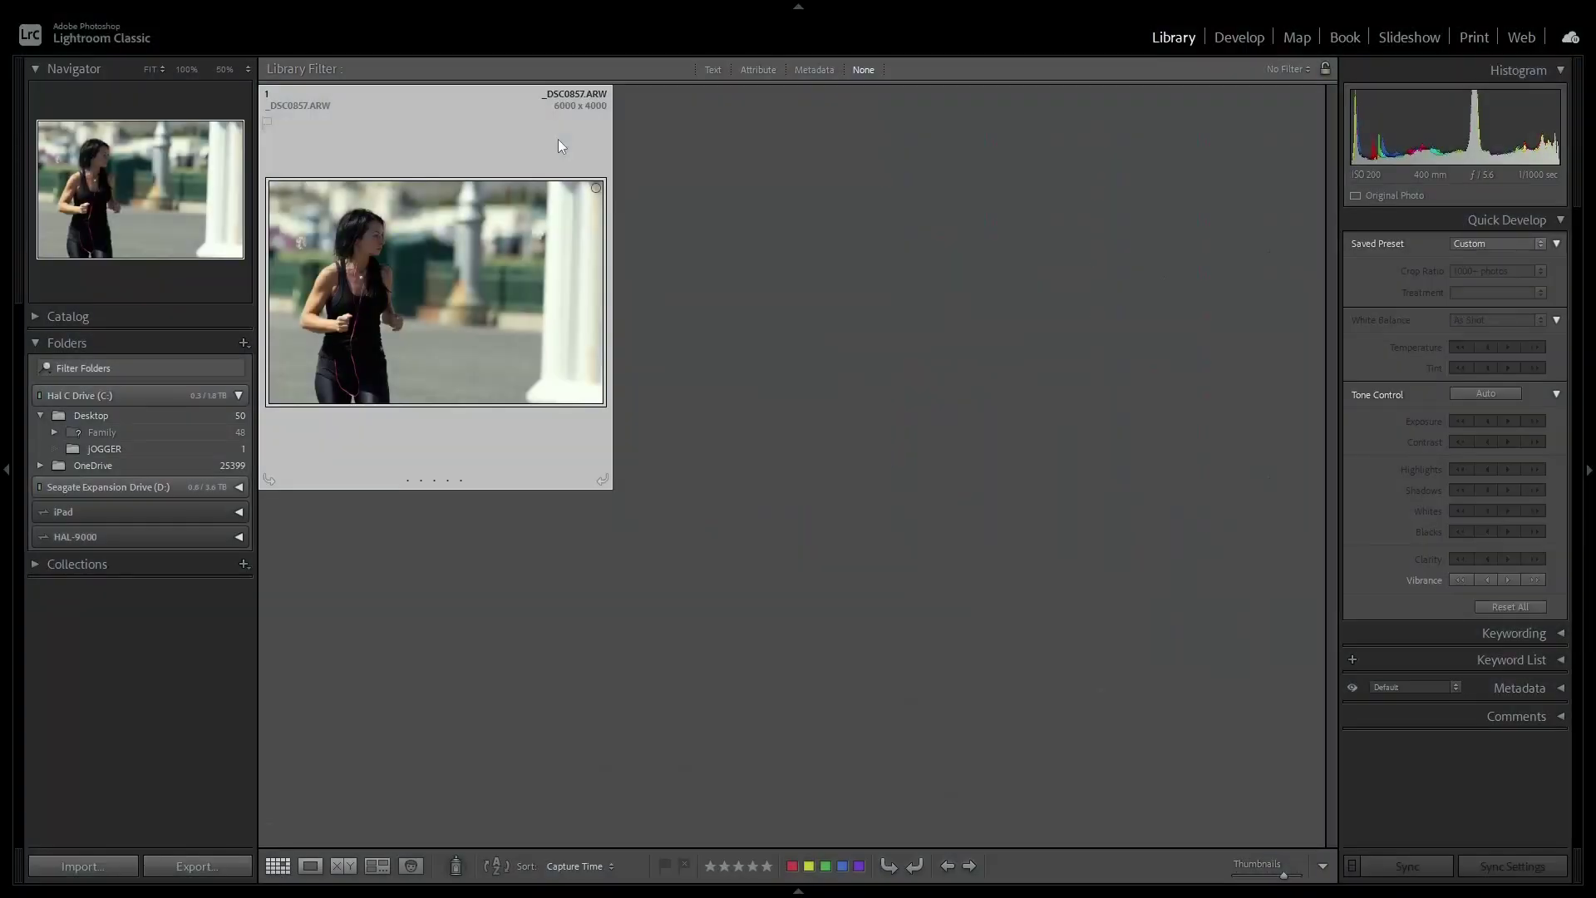
Apply automatic tone settings to the _DSC0857.ARW photo and raise the tone curve's midpoint to input 114, output 151.
{"action": "left_click", "coordinate": [1238, 39]}
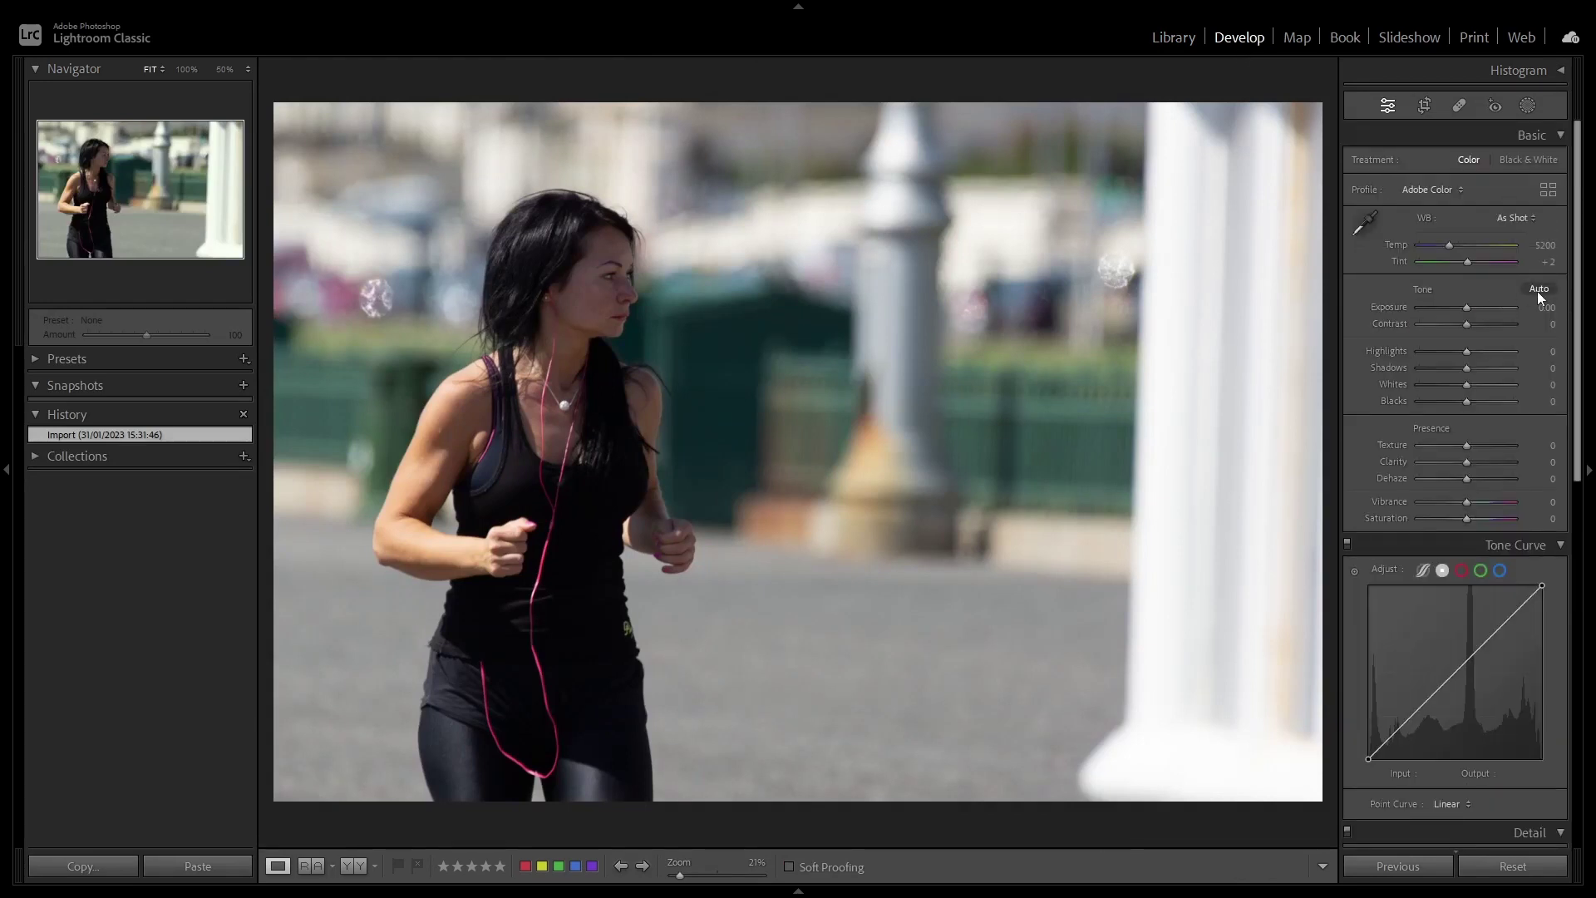
{"action": "left_click", "coordinate": [1539, 289]}
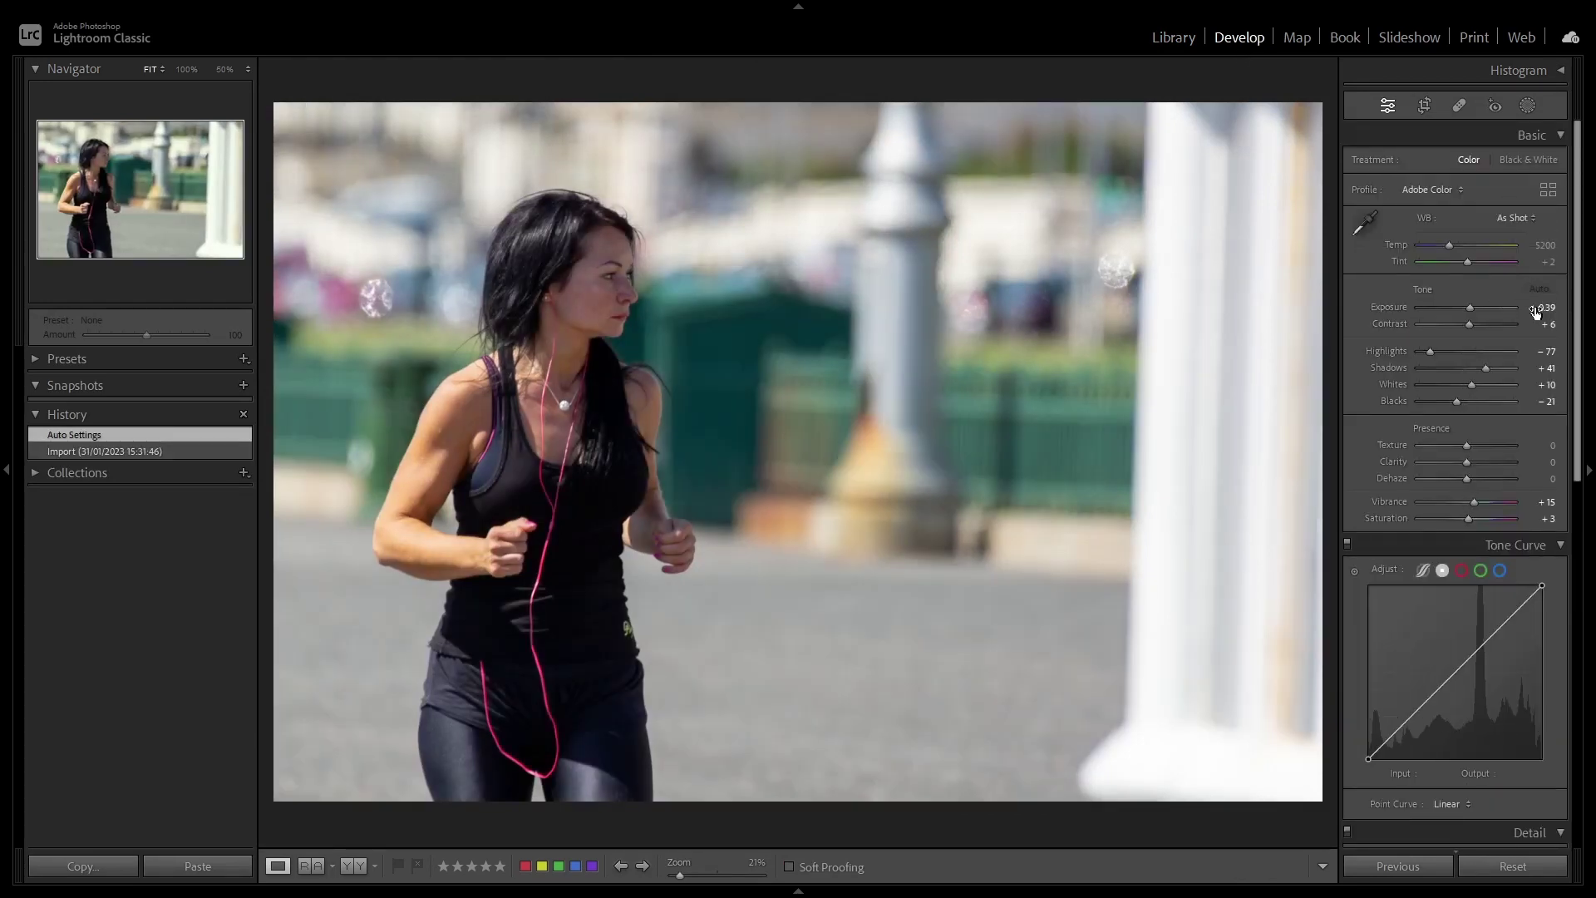
{"action": "scroll", "coordinate": [1535, 402], "scroll_direction": "down", "scroll_amount": 5}
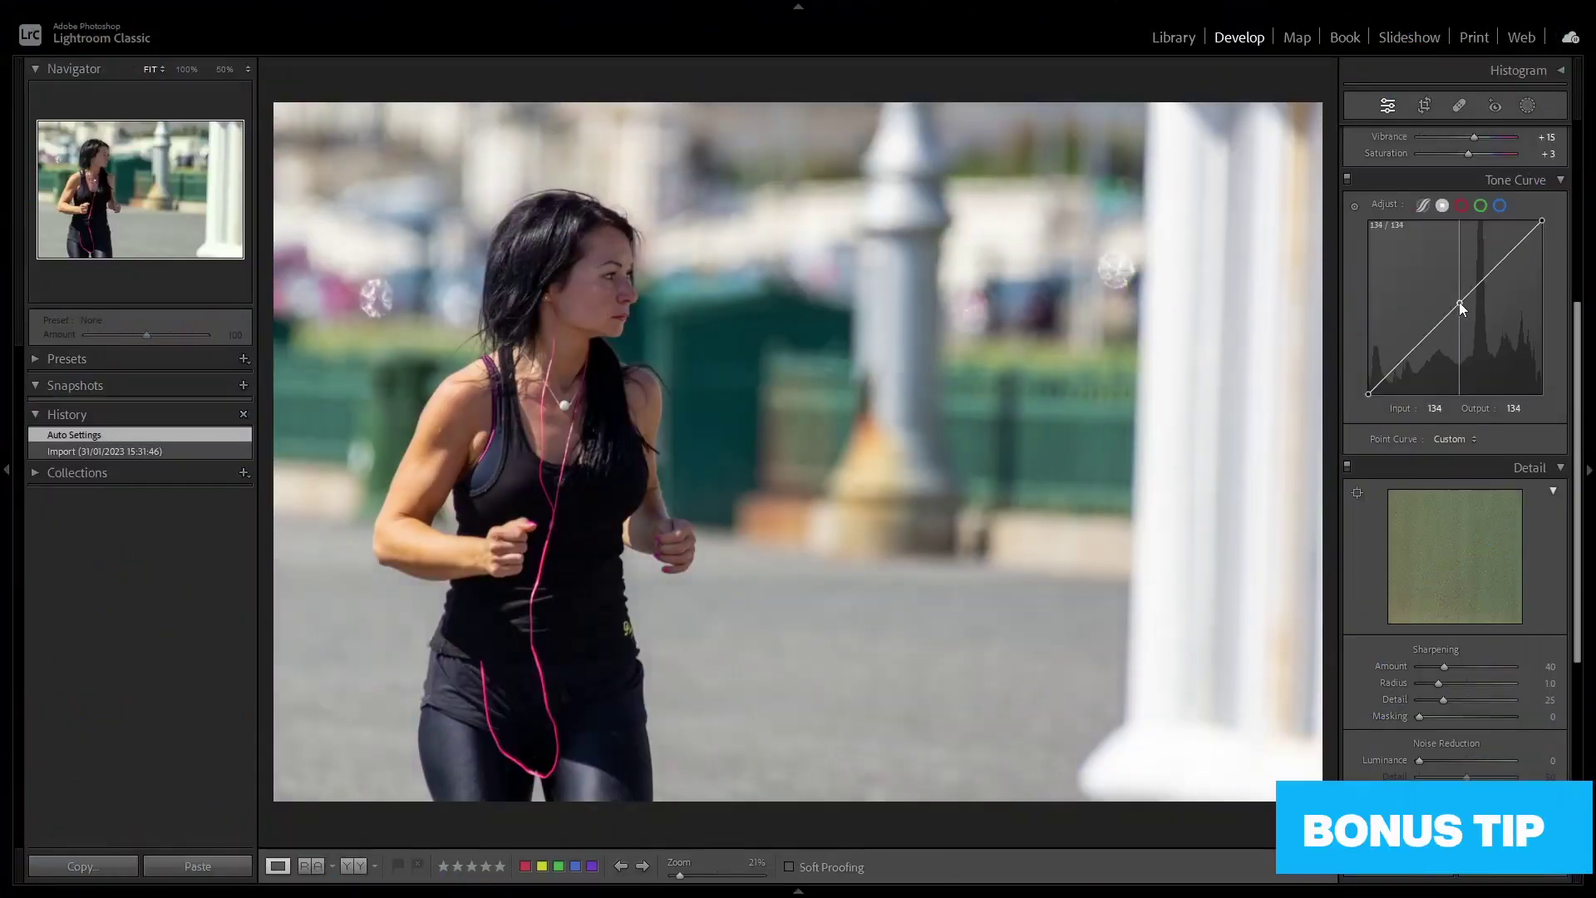
{"action": "left_click_drag", "start_coordinate": [1459, 301], "coordinate": [1445, 291]}
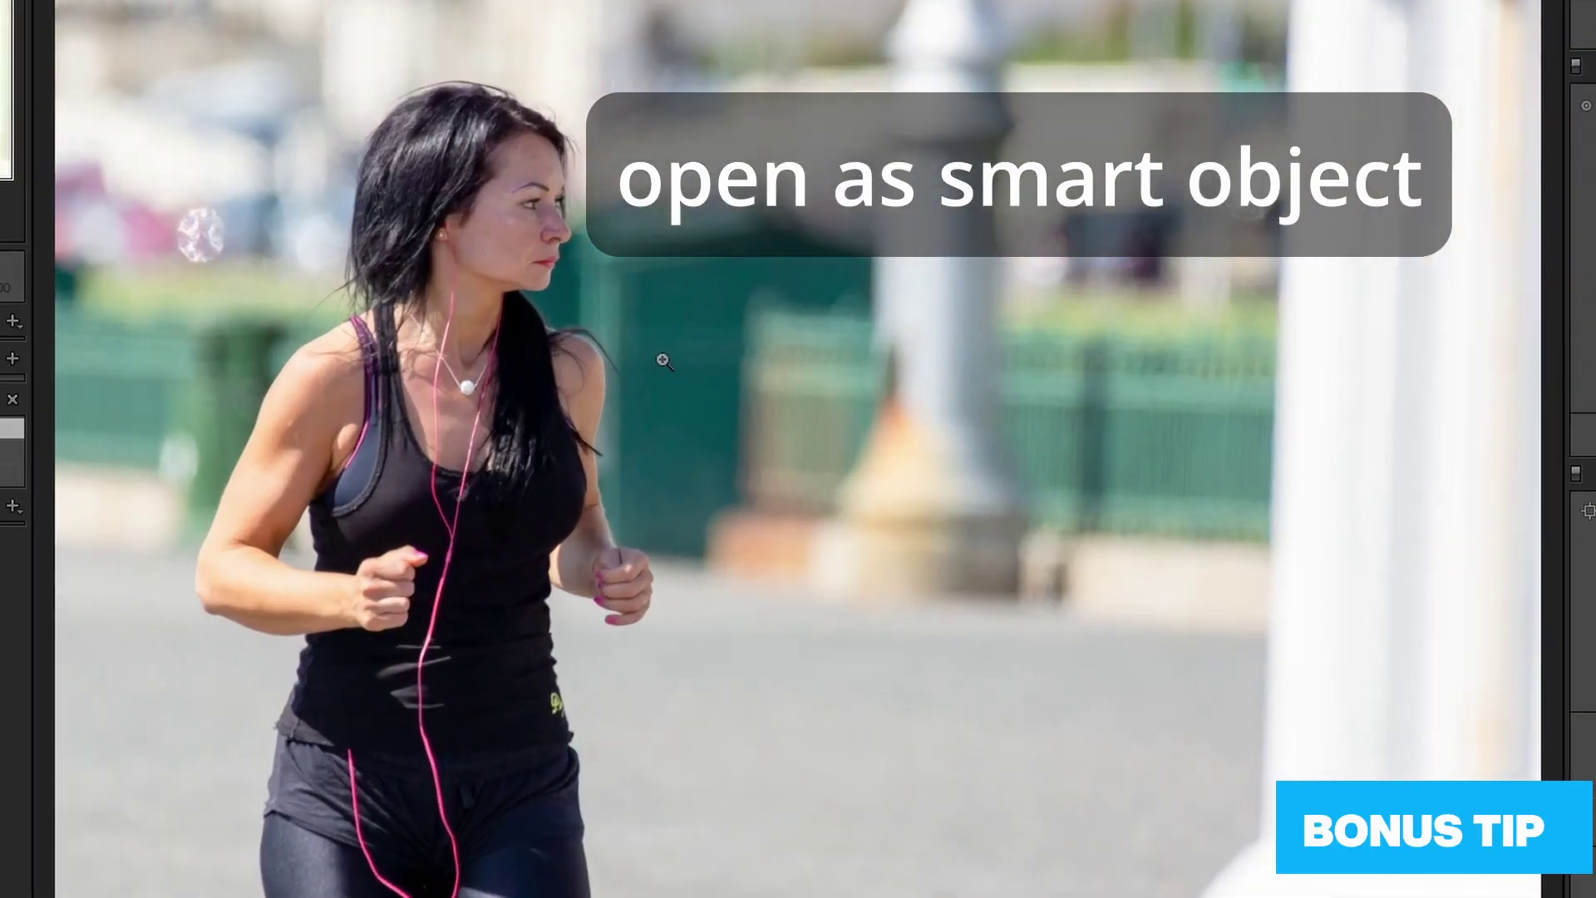
Open the edited jogger photo as a Smart Object in Photoshop.
{"action": "right_click", "coordinate": [666, 391]}
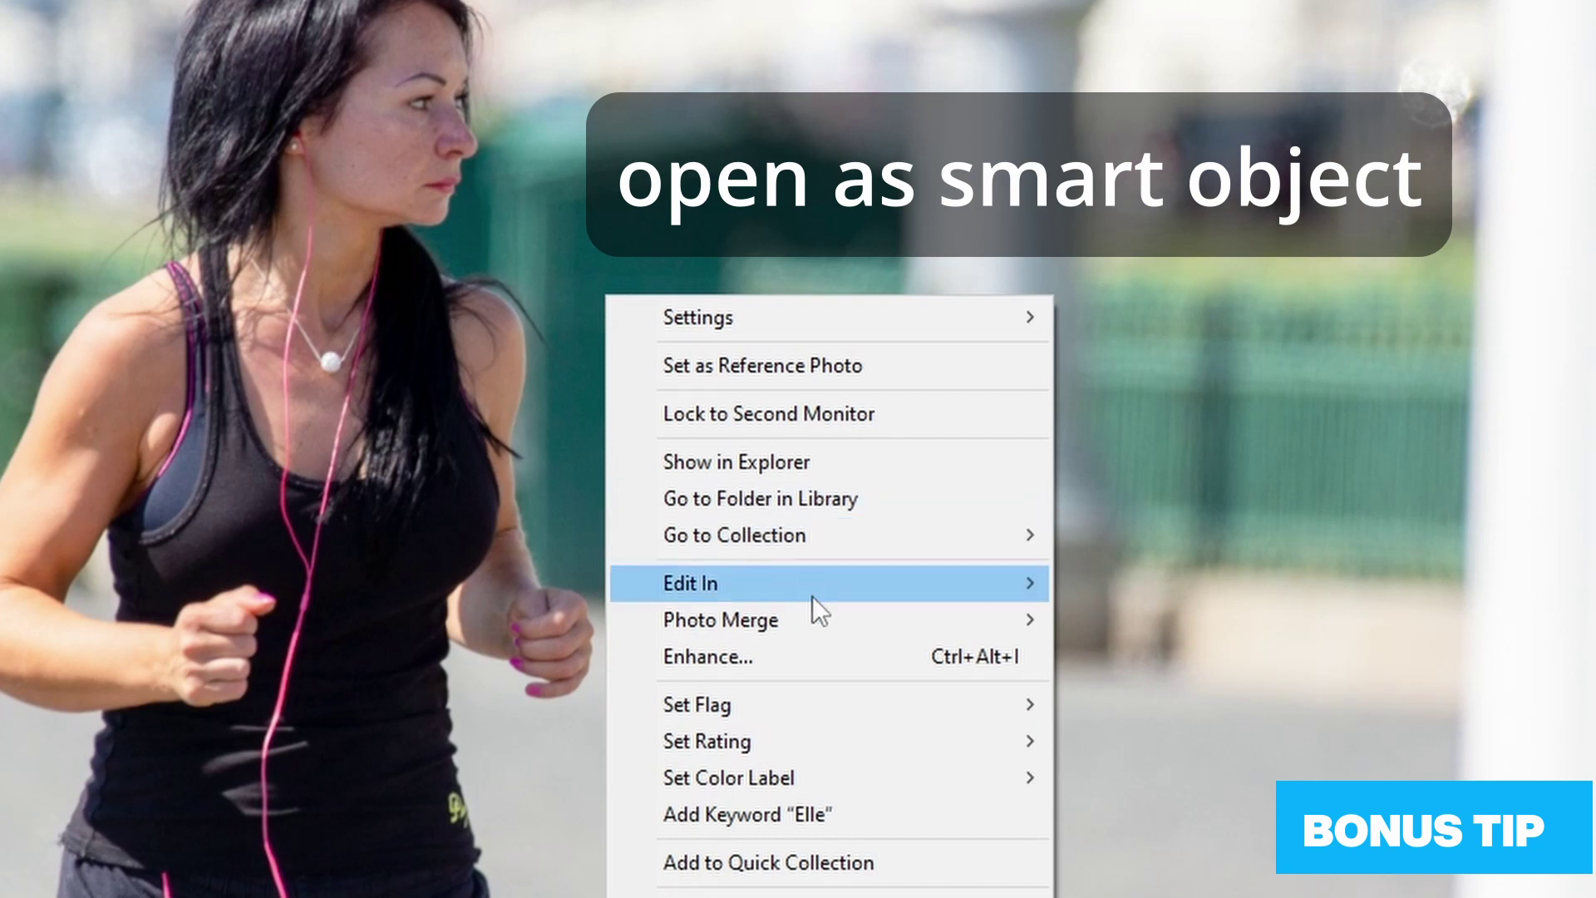
{"action": "mouse_move", "coordinate": [812, 598]}
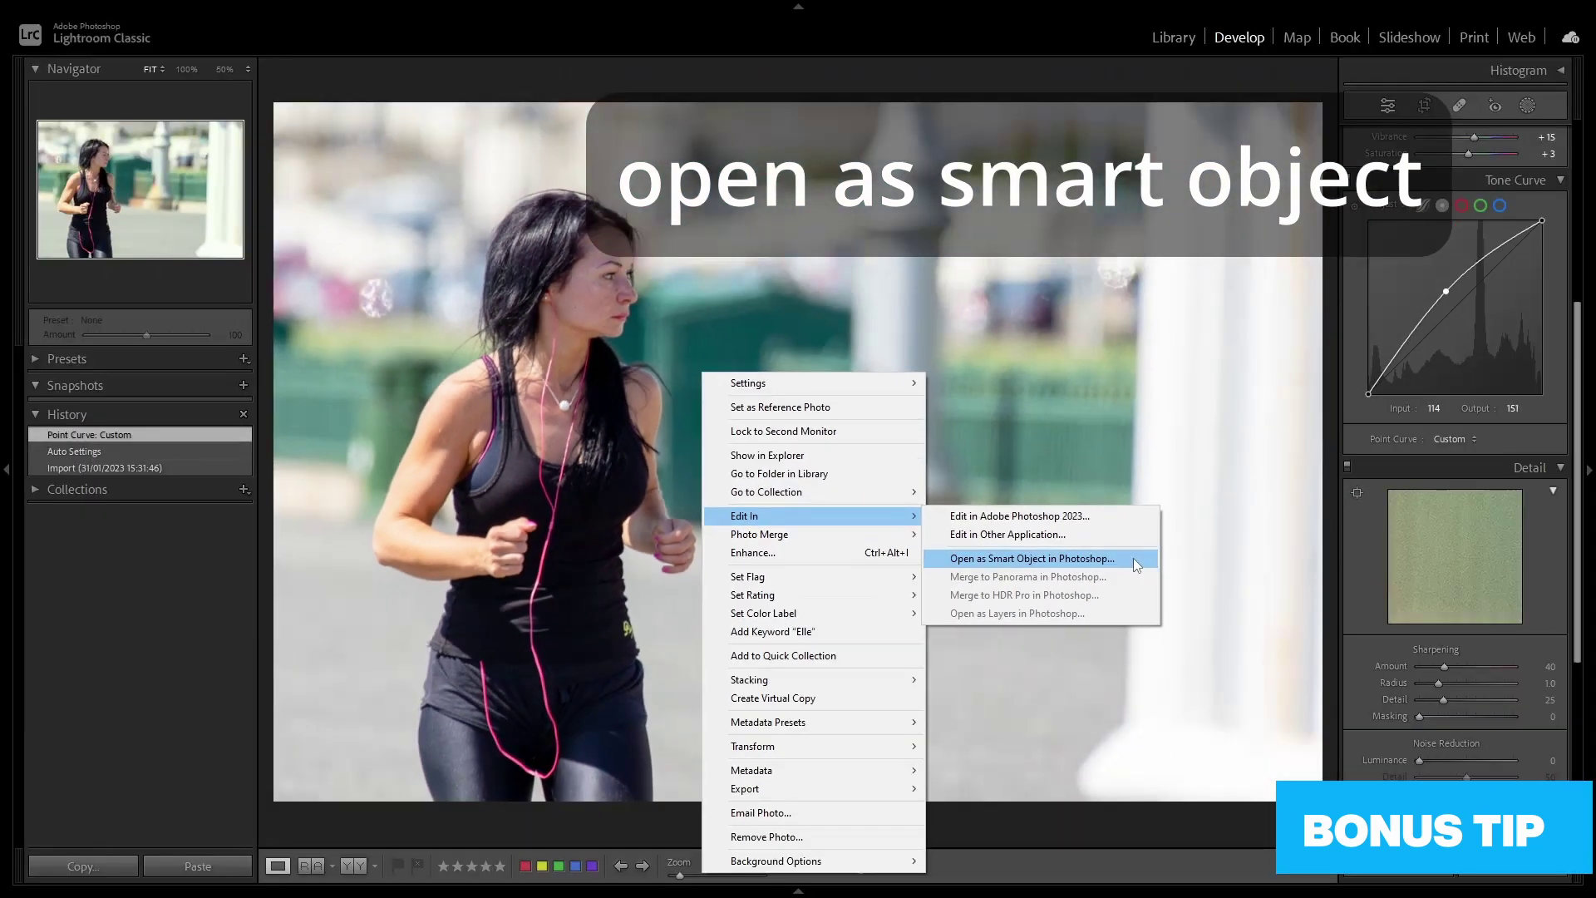
{"action": "left_click", "coordinate": [1333, 668]}
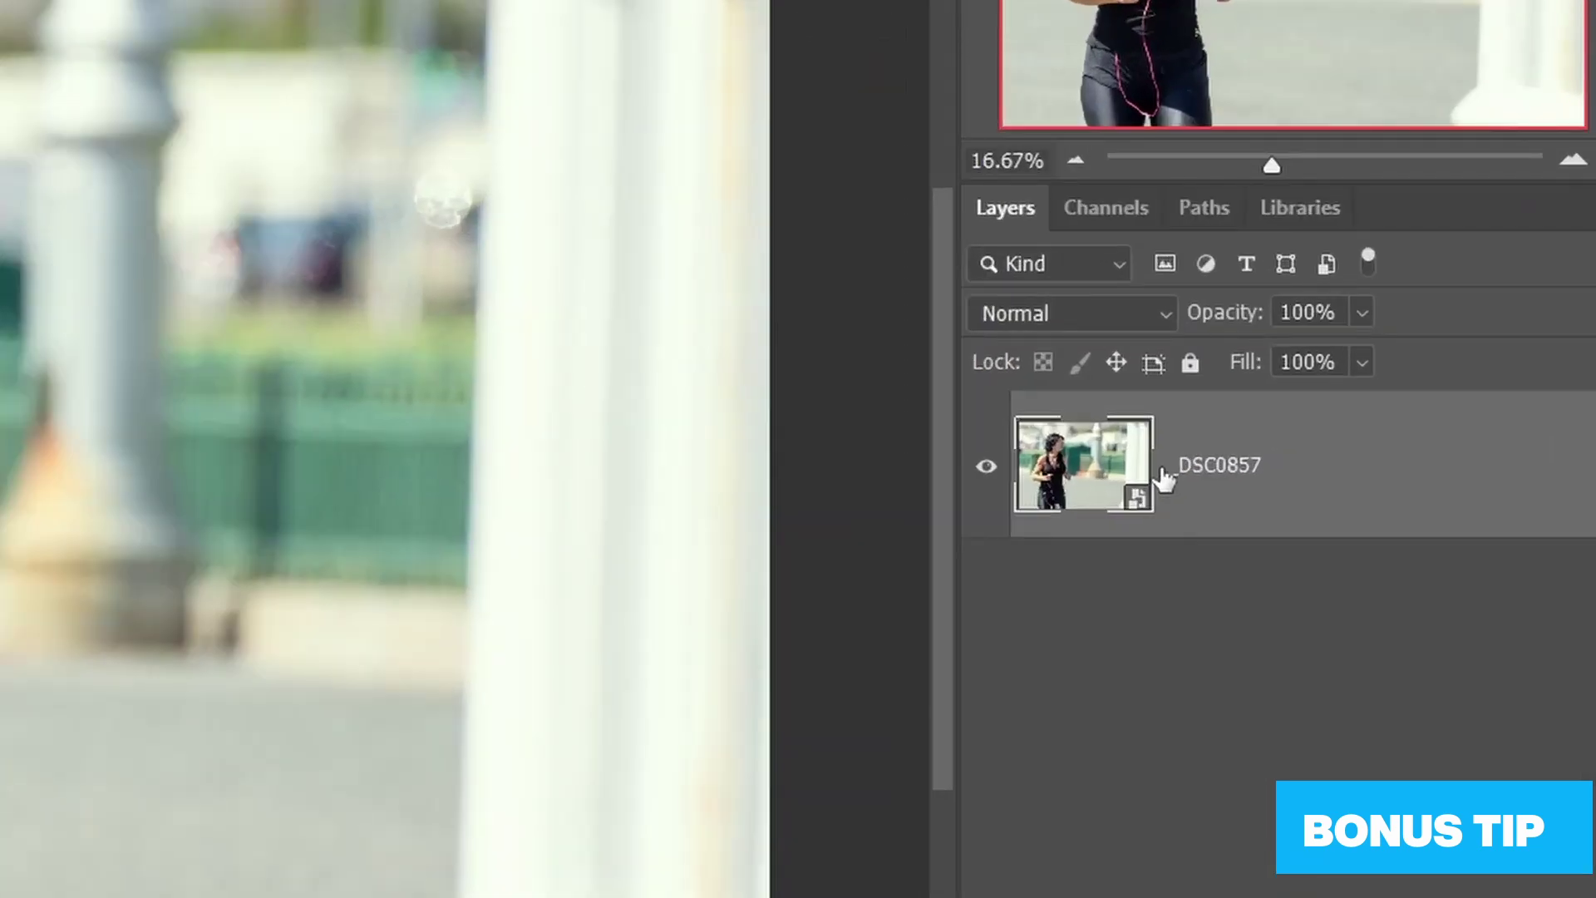
Reopen the raw settings of the _DSC0857 smart object layer and set Exposure to +0.05.
{"action": "double_click", "coordinate": [1148, 474]}
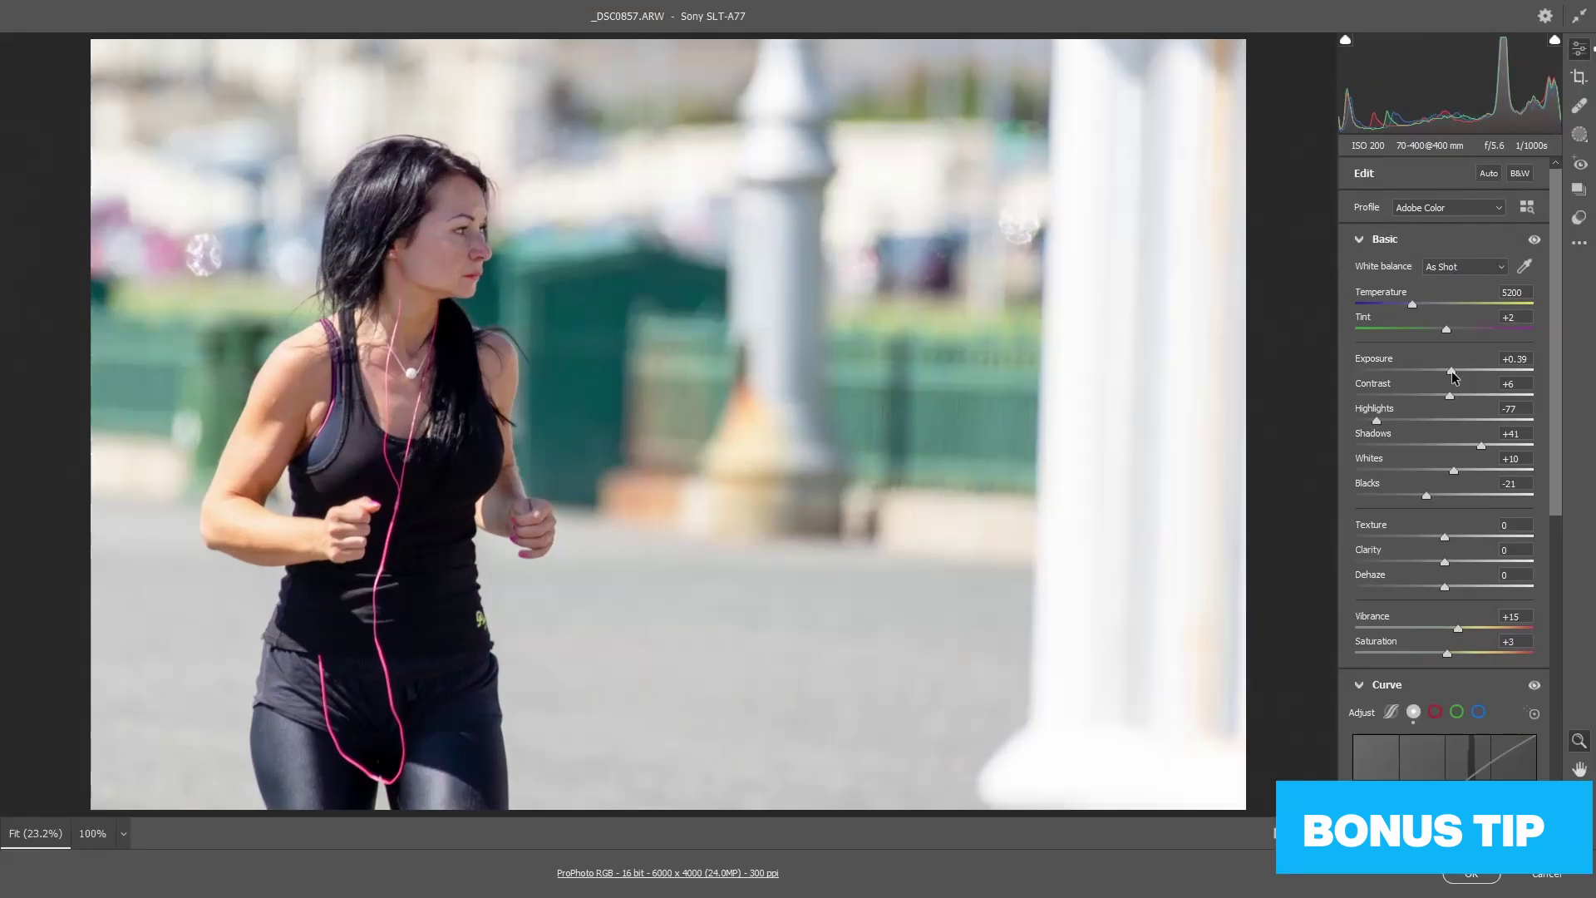
{"action": "left_click_drag", "start_coordinate": [1453, 378], "coordinate": [1445, 370]}
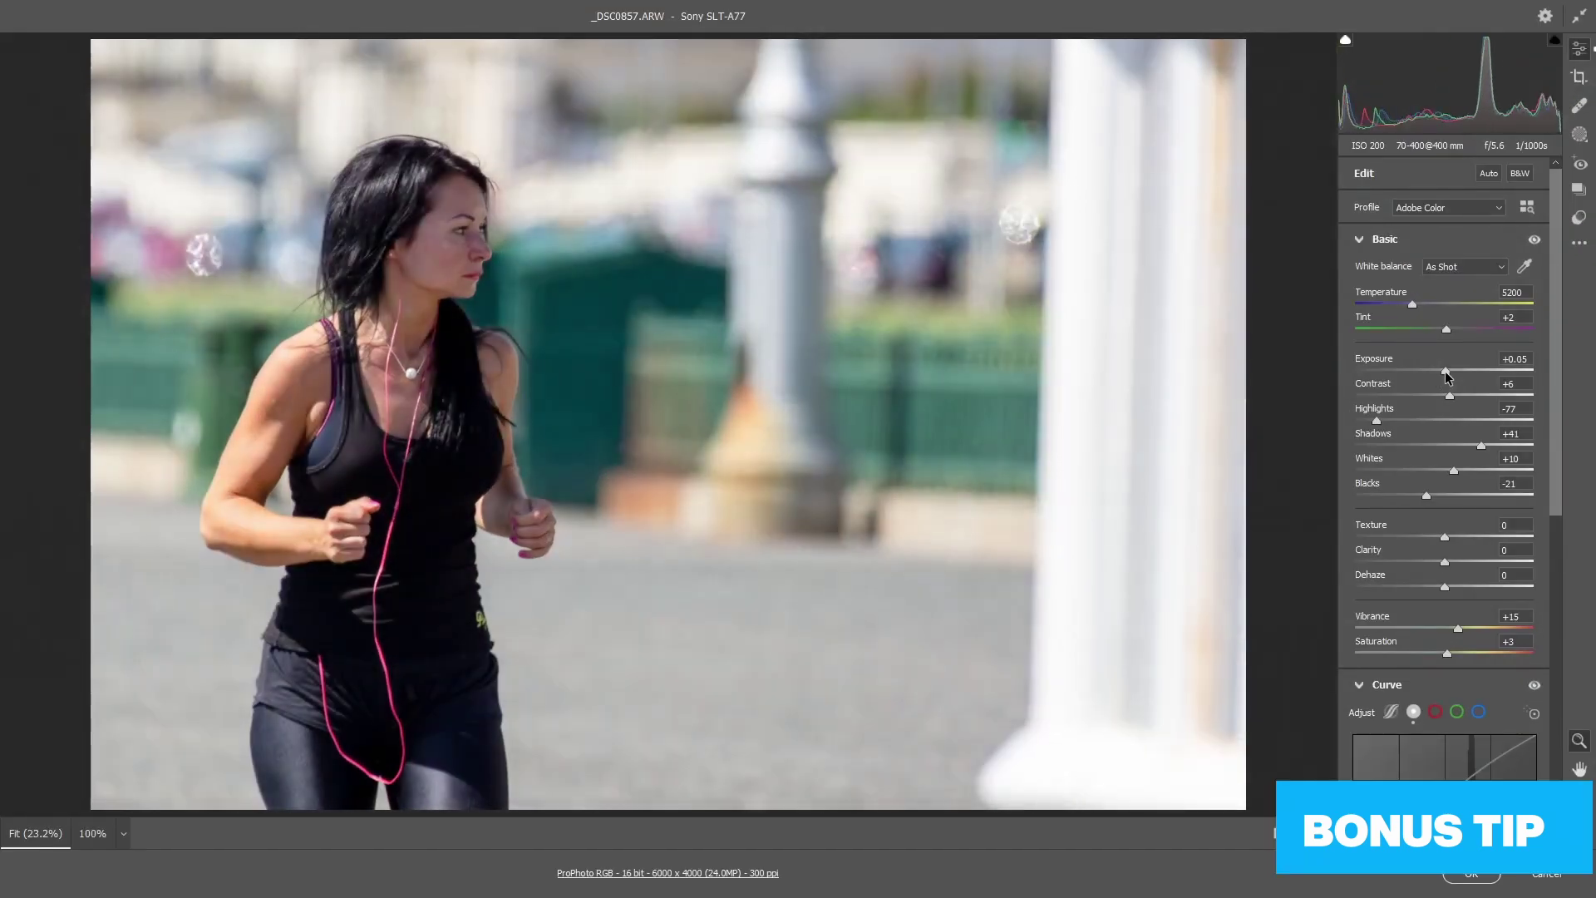
{"action": "left_click", "coordinate": [1485, 881]}
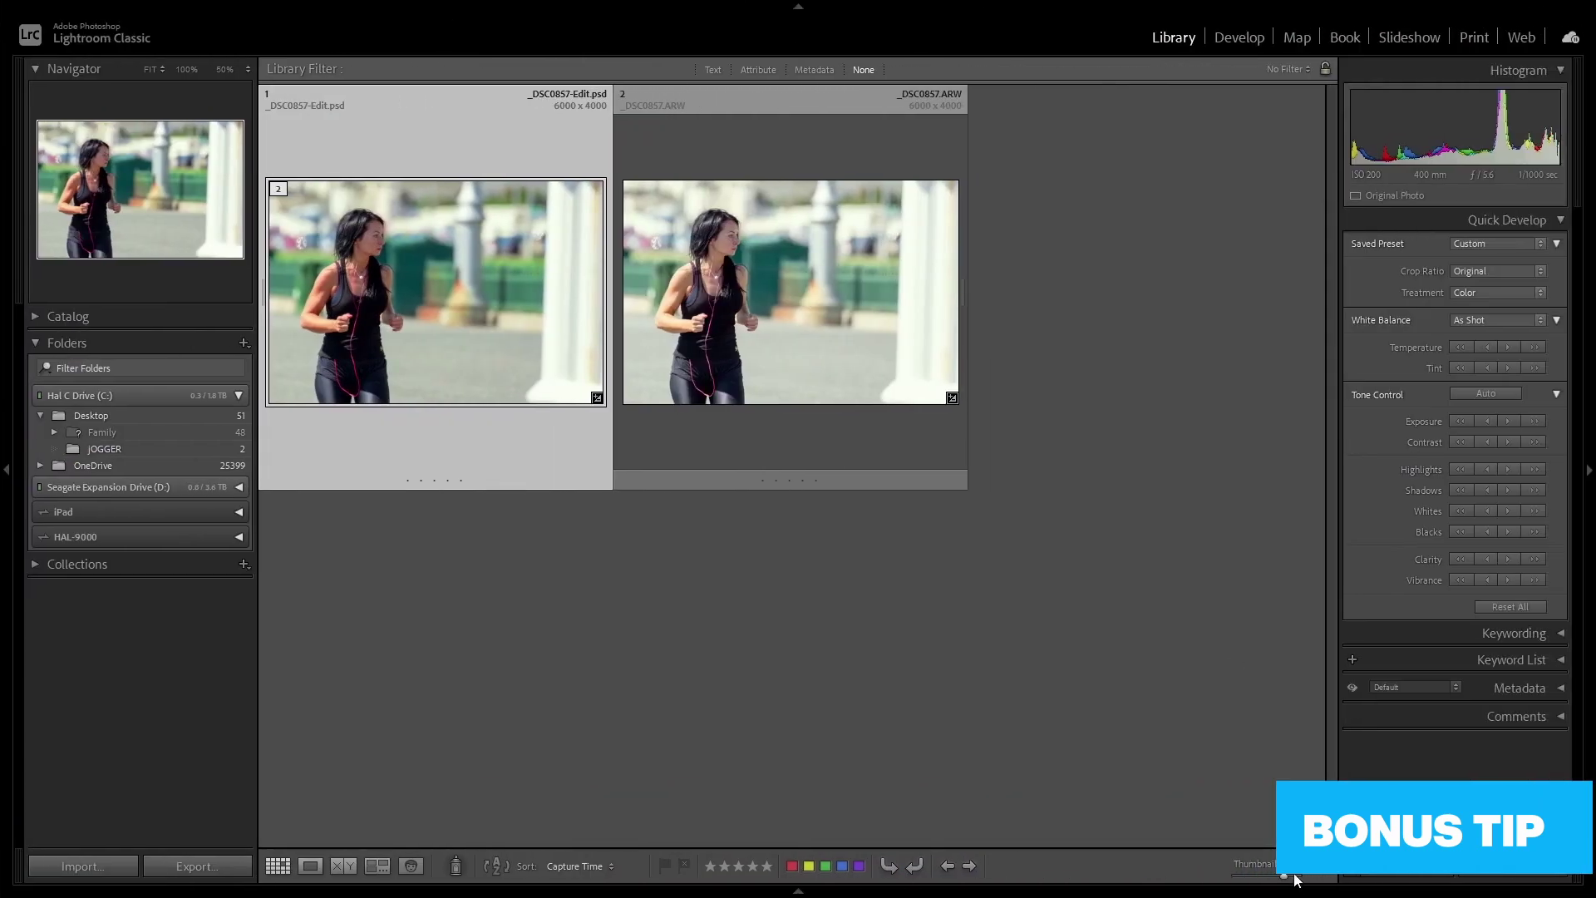
Enlarge the Lightroom Library thumbnails and select the original _DSC0857.ARW next to the edited PSD.
{"action": "left_click", "coordinate": [1294, 878]}
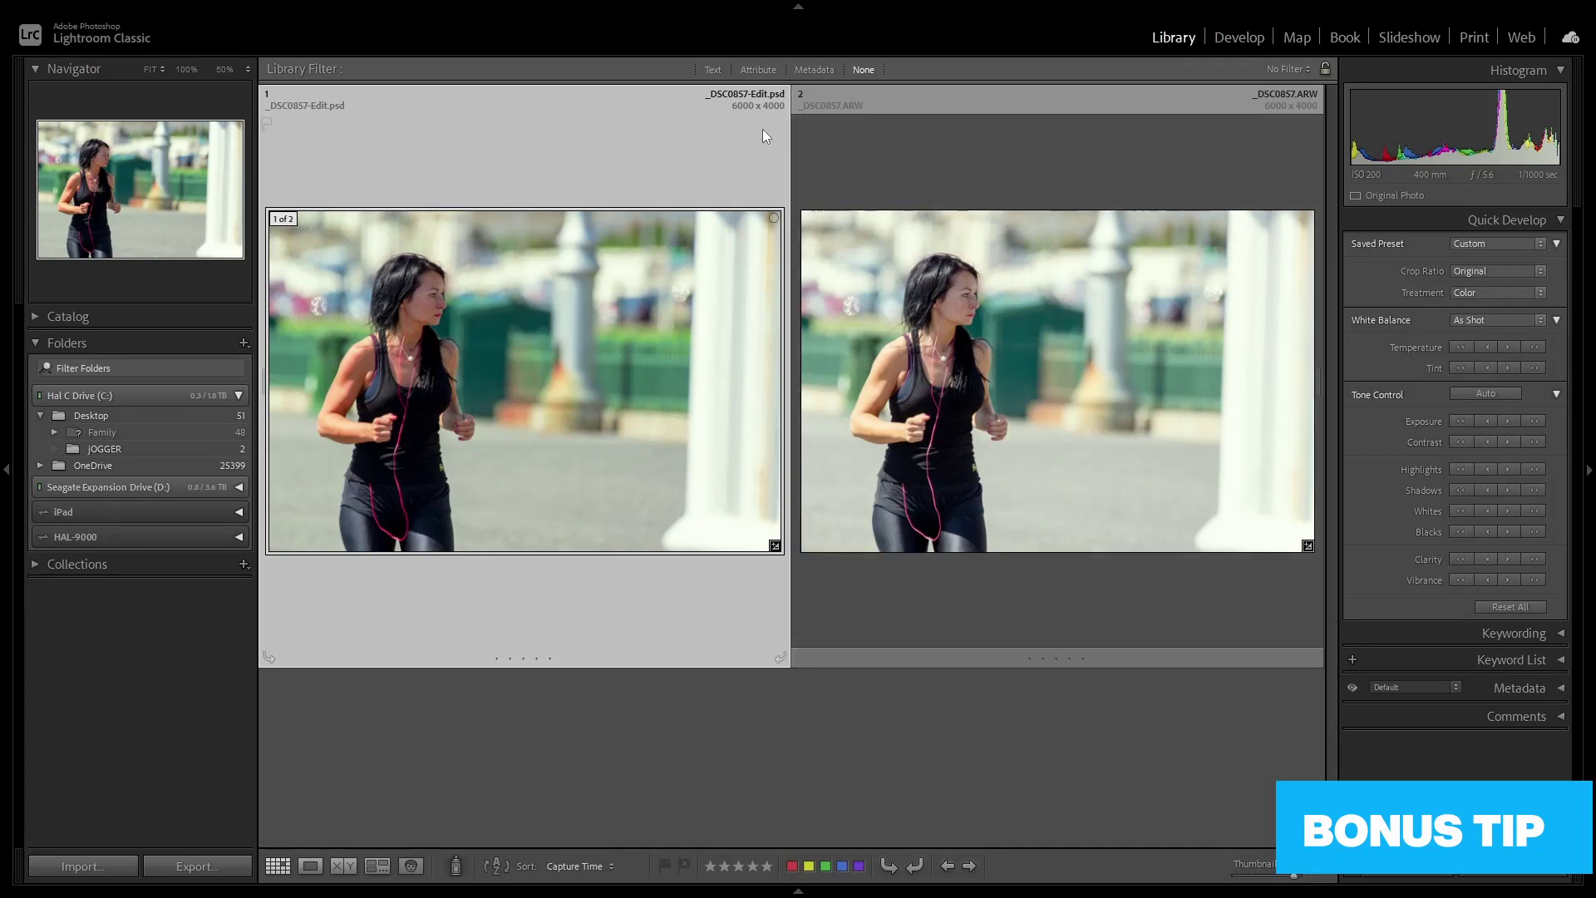
{"action": "left_click", "coordinate": [985, 147]}
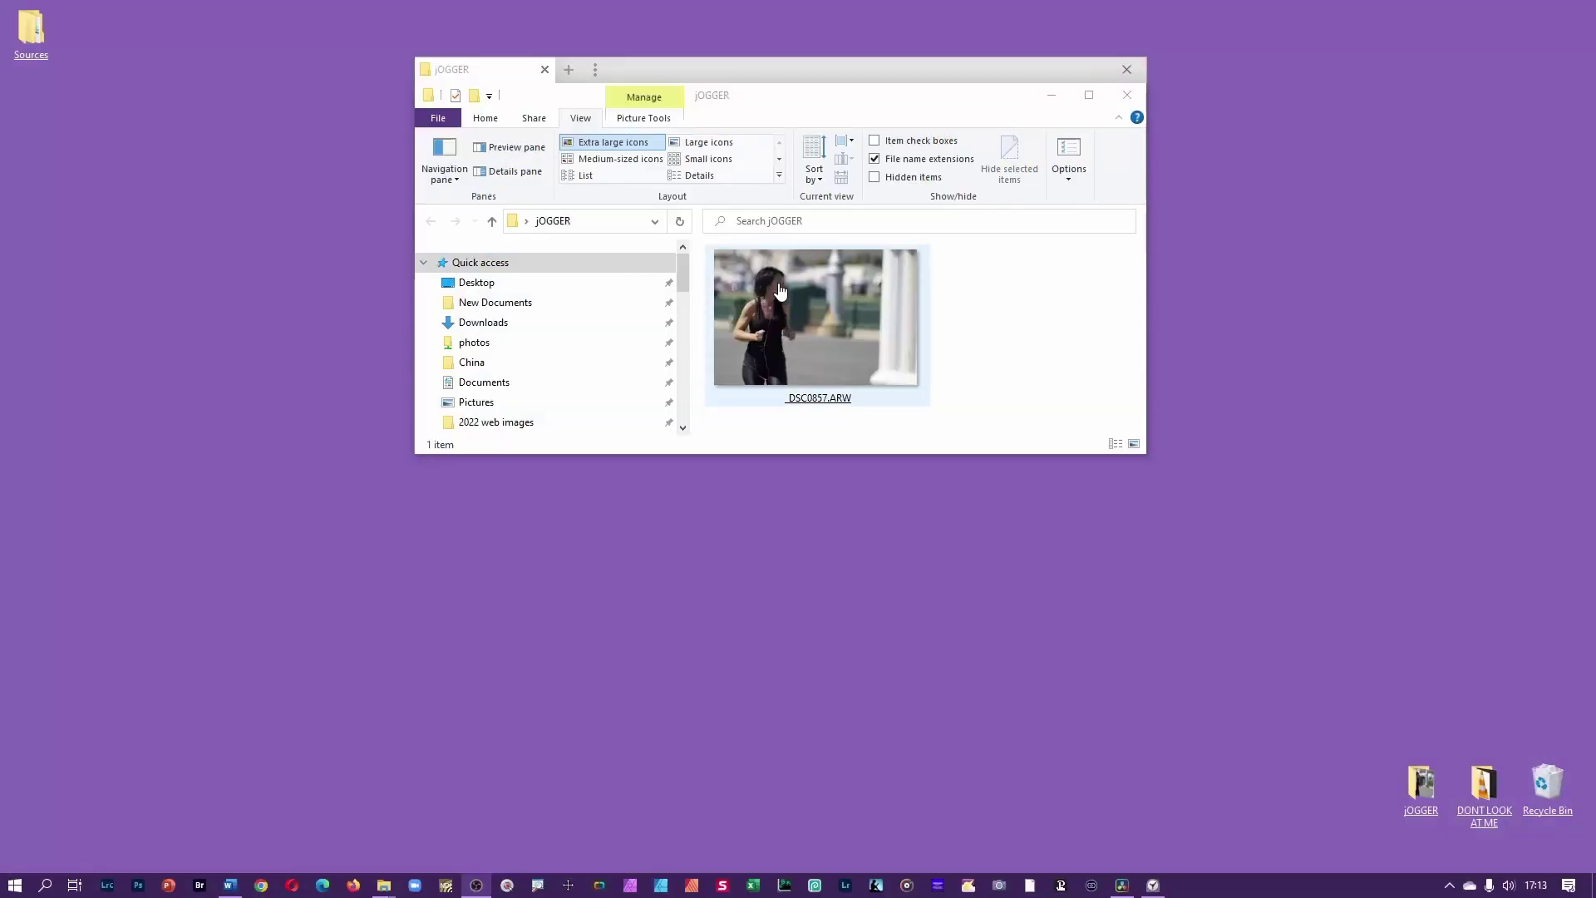
Open _DSC0857.ARW from the jOGGER folder in Camera Raw and switch its window to full screen mode.
{"action": "left_click", "coordinate": [780, 291]}
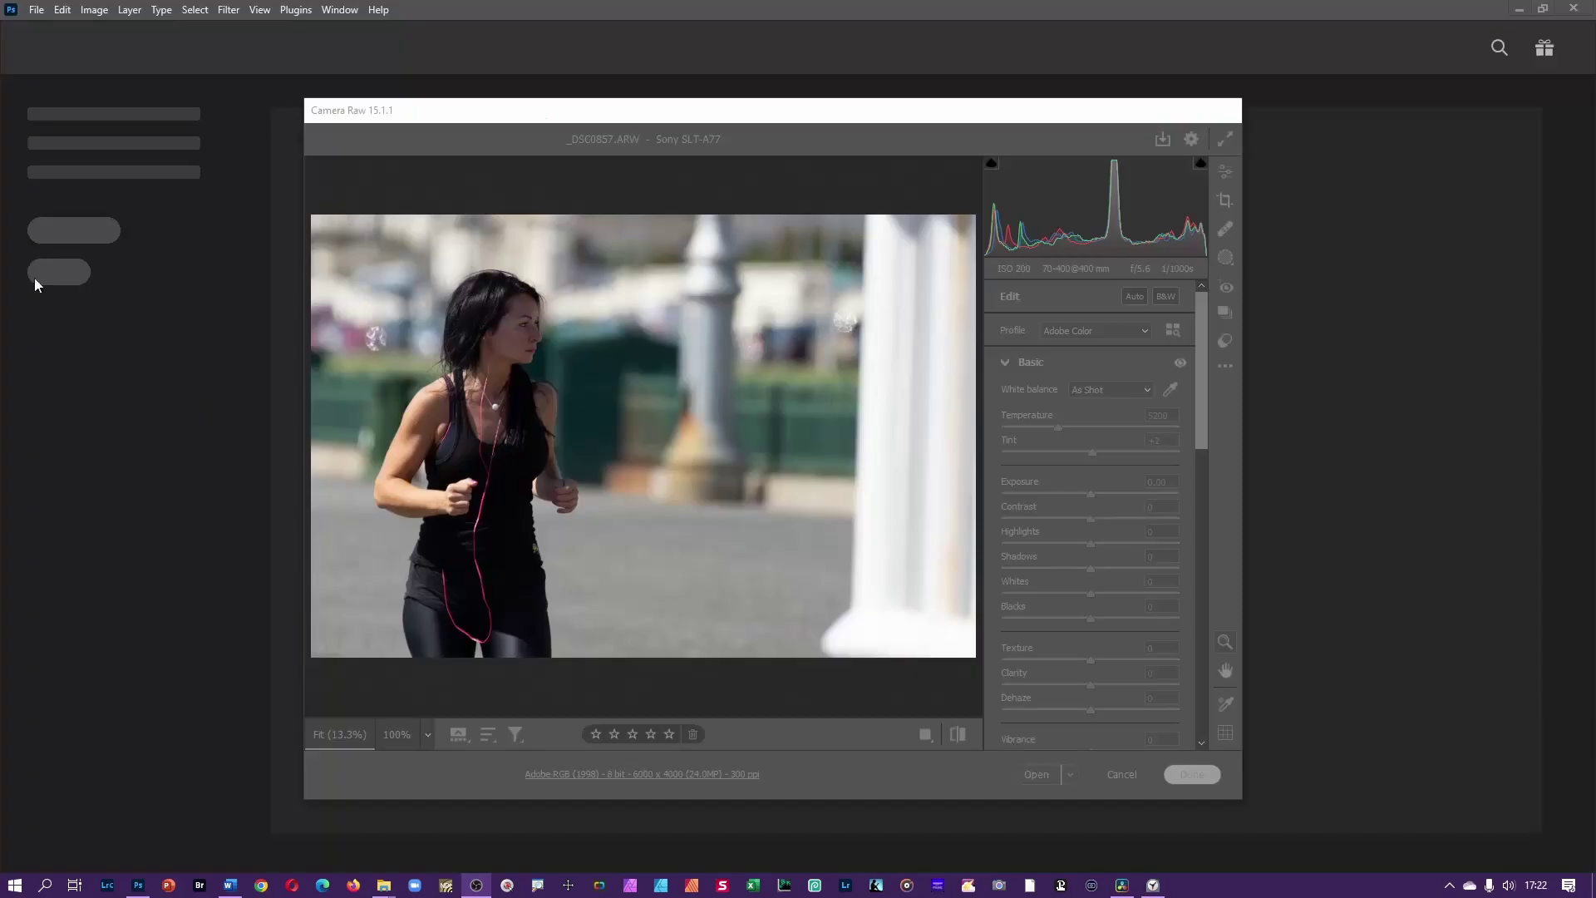
{"action": "left_click", "coordinate": [581, 267]}
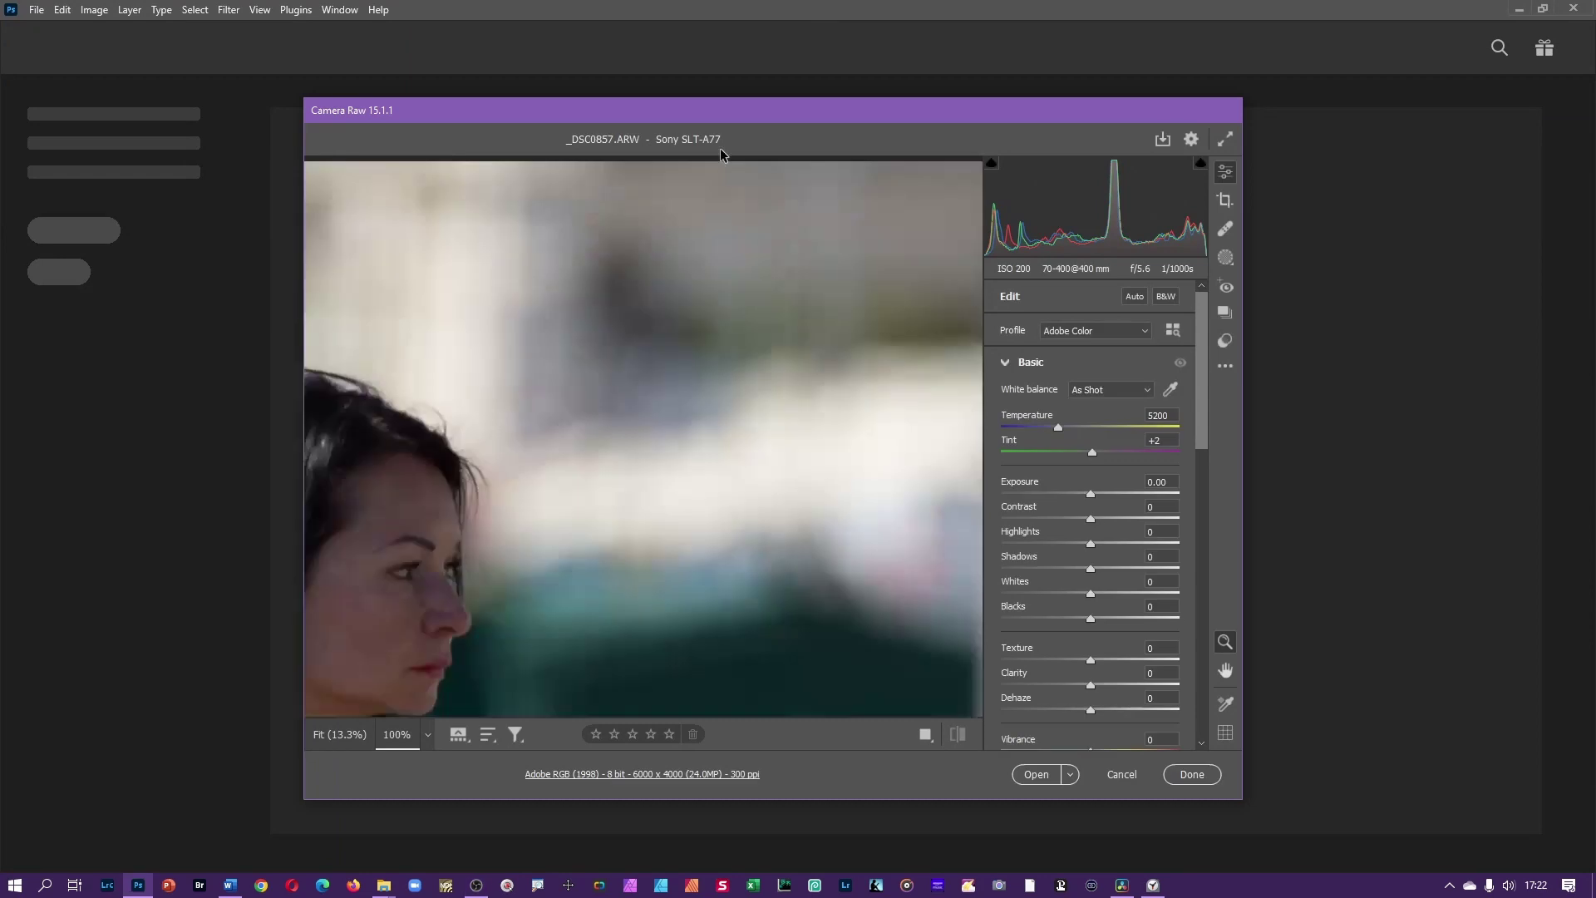
{"action": "left_click", "coordinate": [765, 285]}
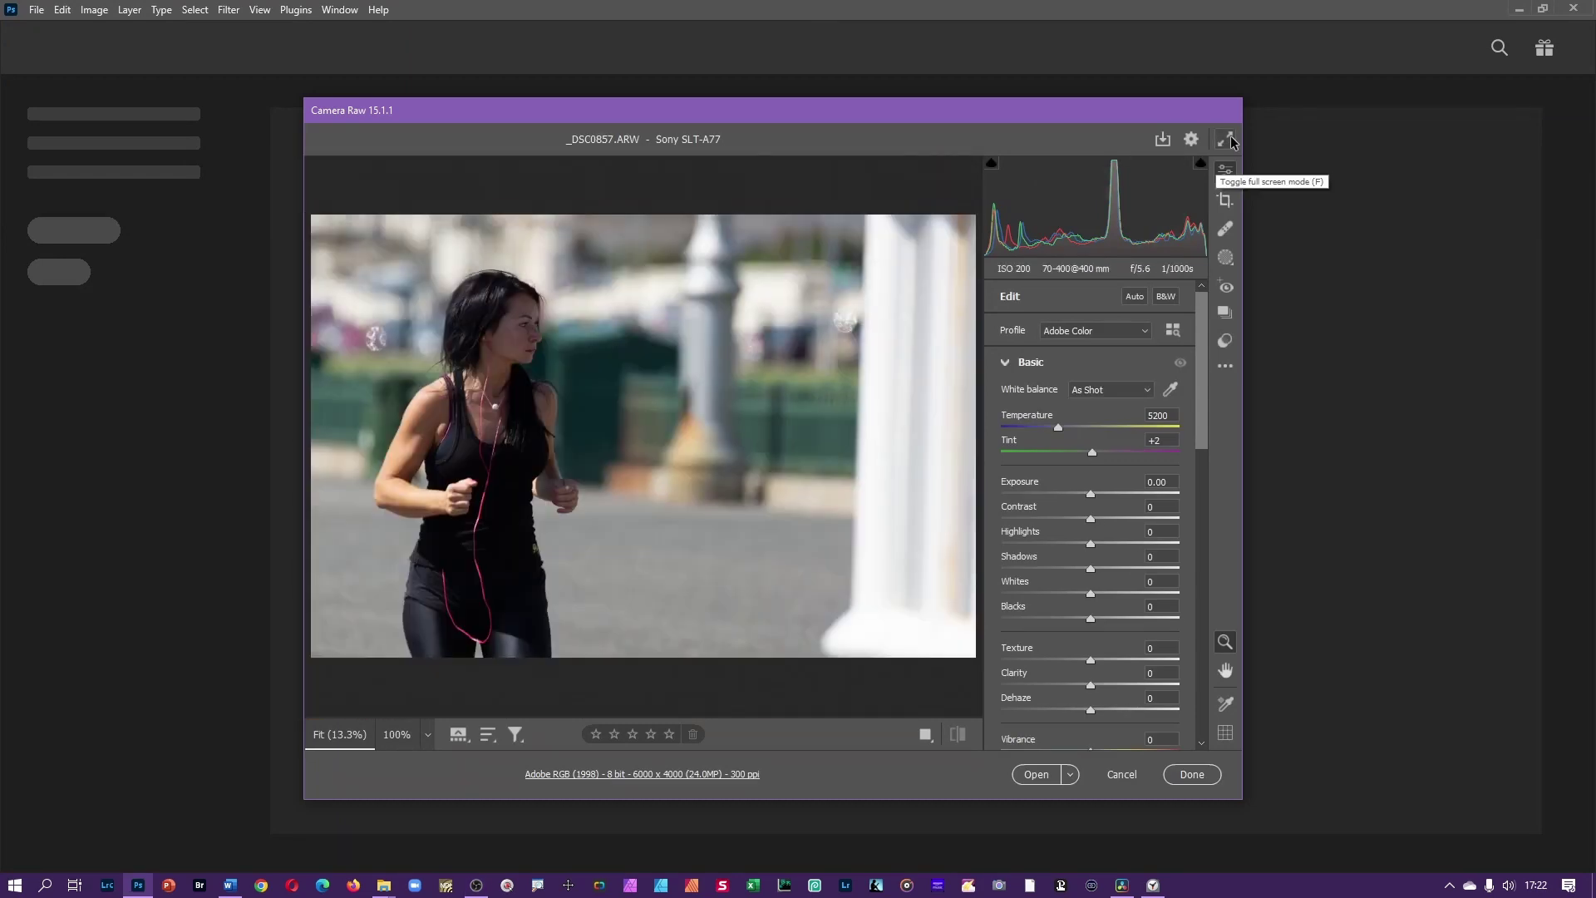
{"action": "left_click", "coordinate": [1219, 138]}
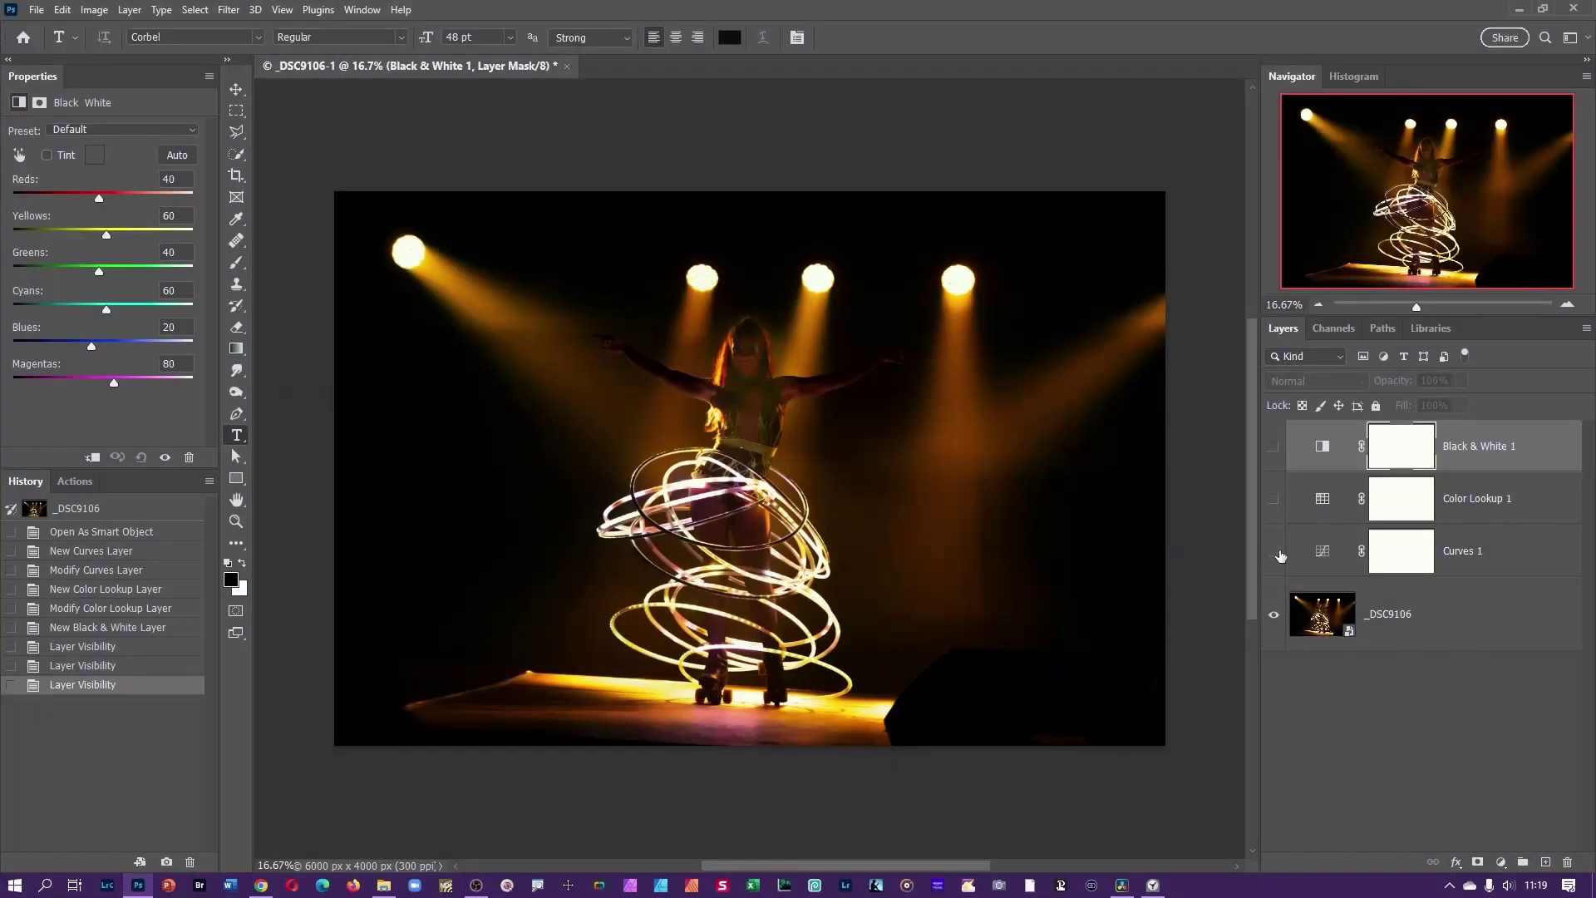
Make the Curves 1, Color Lookup 1 and Black & White 1 adjustment layers visible in the _DSC9106 document.
{"action": "left_click", "coordinate": [1275, 552]}
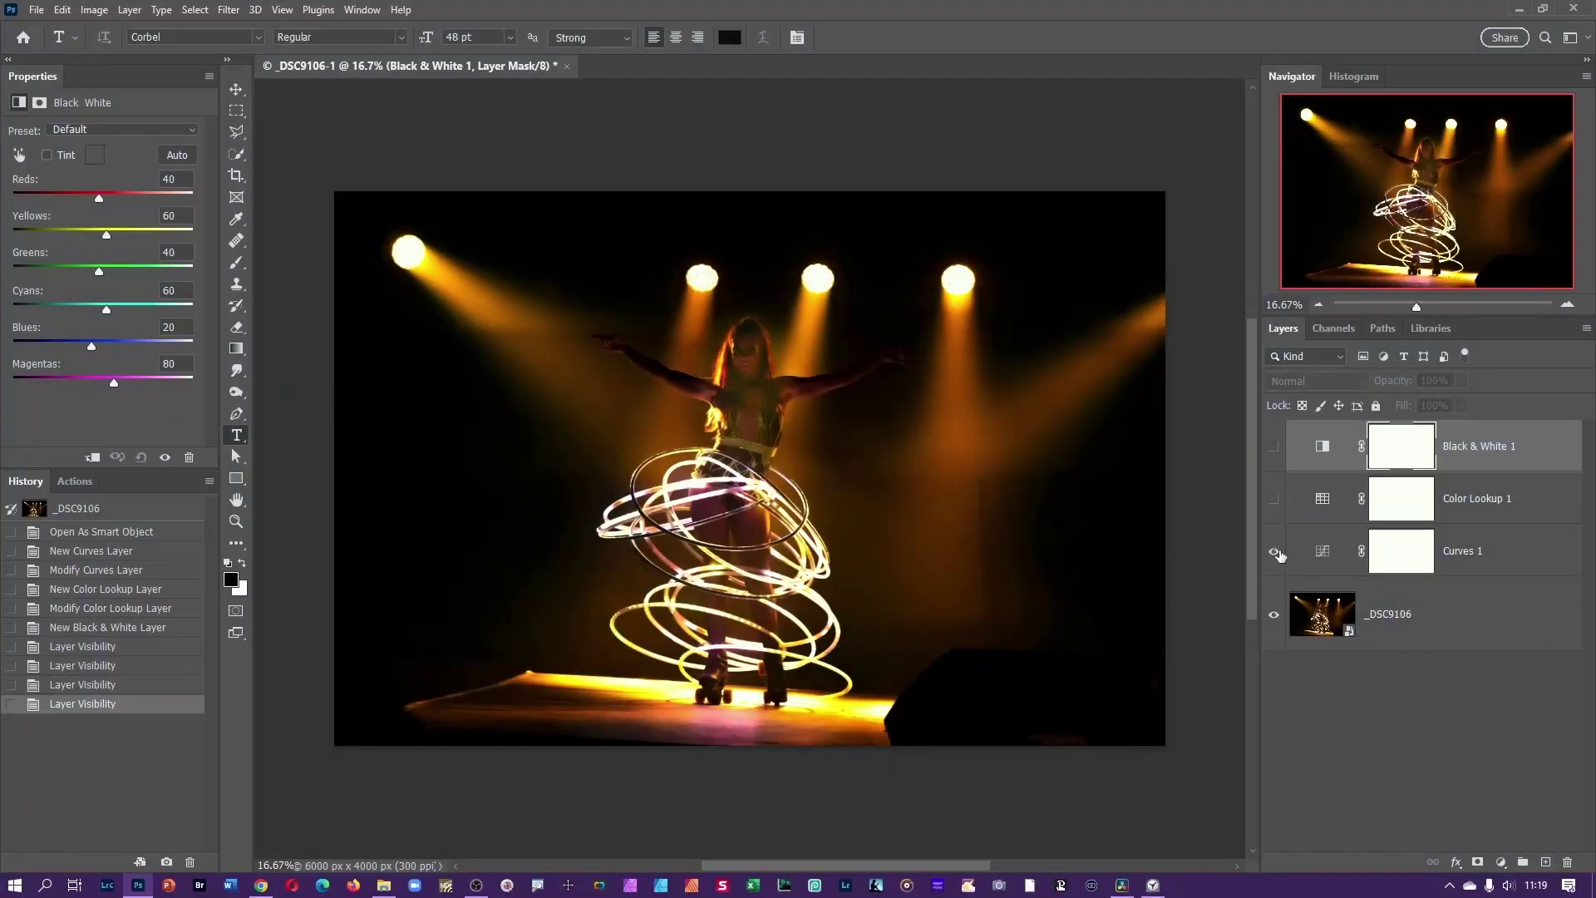
{"action": "left_click", "coordinate": [1273, 500]}
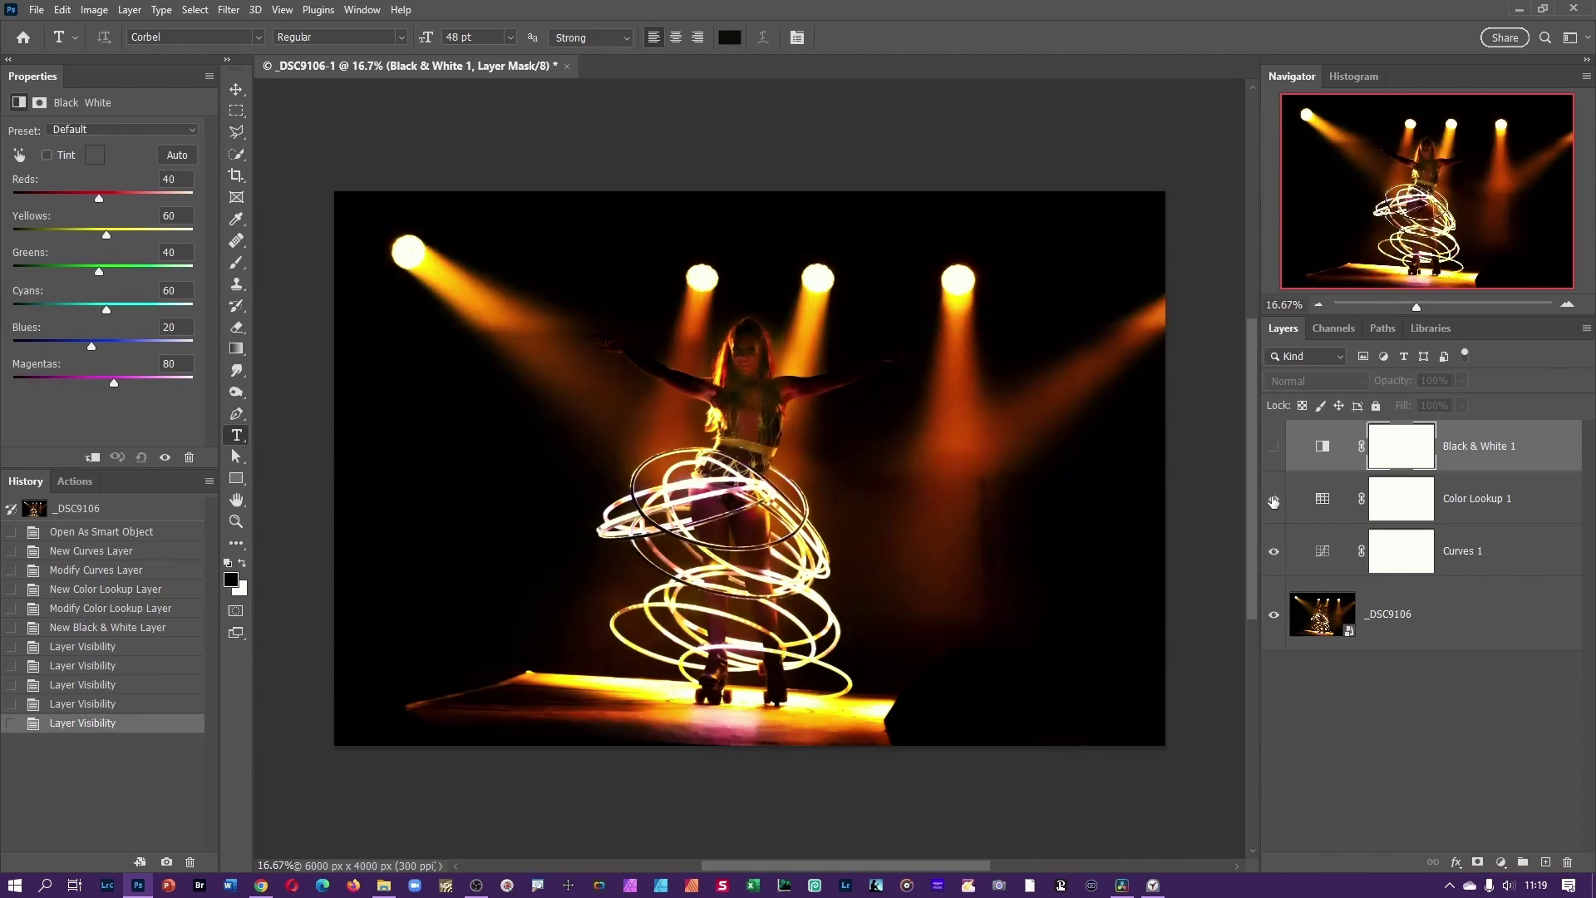
{"action": "left_click", "coordinate": [1275, 448]}
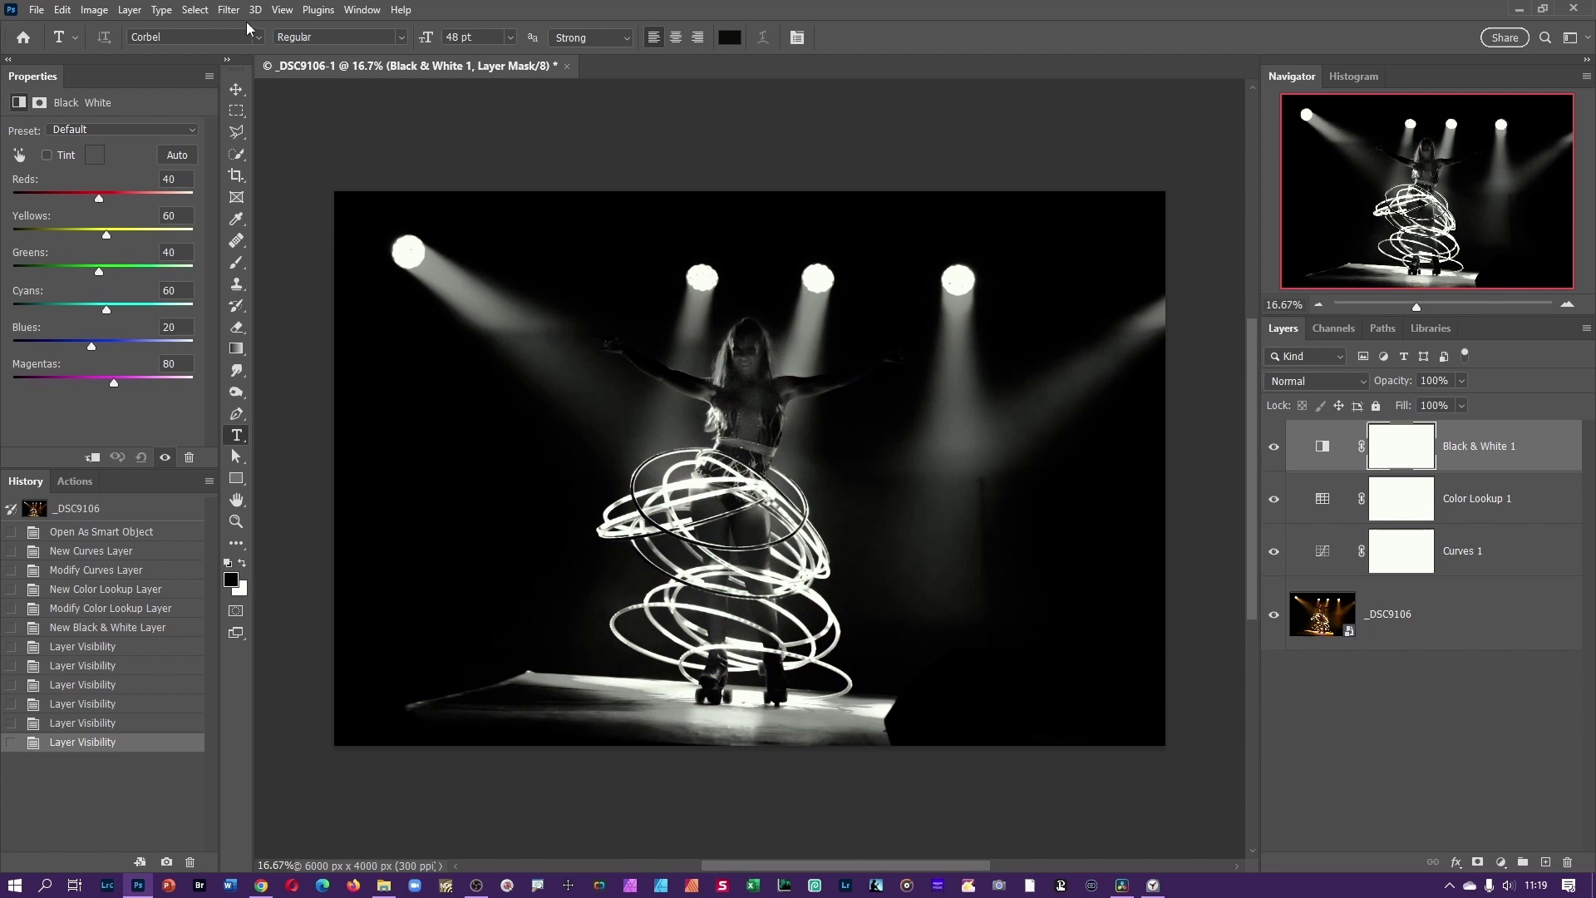
Stamp all visible layers into a new layer above Black & White 1 and convert it to a Smart Object.
{"action": "key", "text": "ctrl+shift+alt+e"}
{"action": "right_click", "coordinate": [1461, 461]}
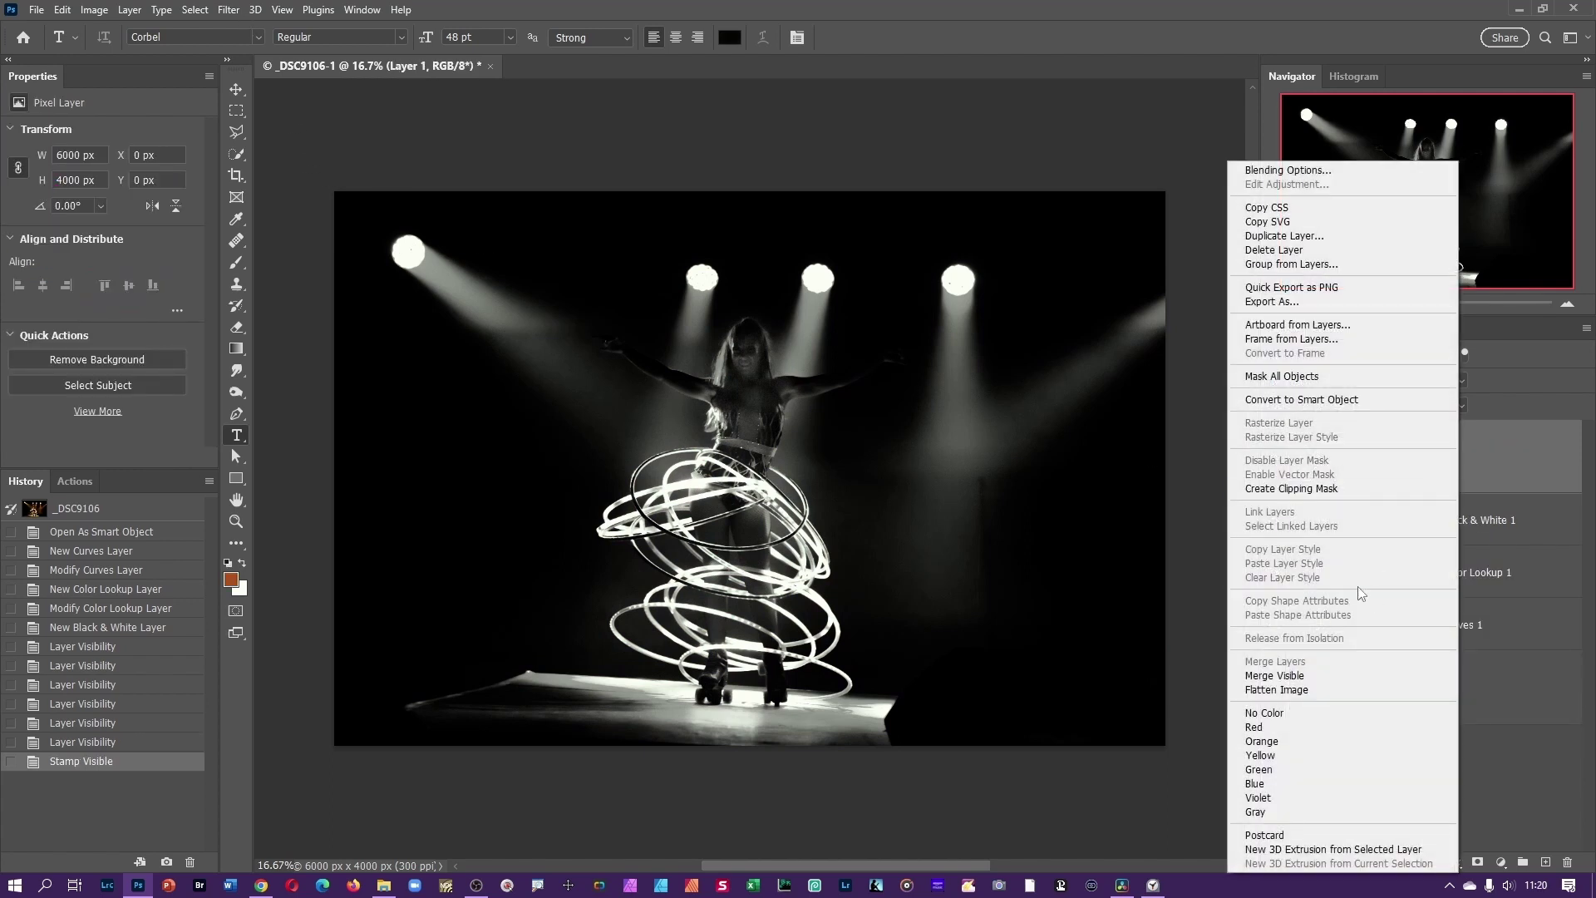
{"action": "left_click", "coordinate": [1313, 400]}
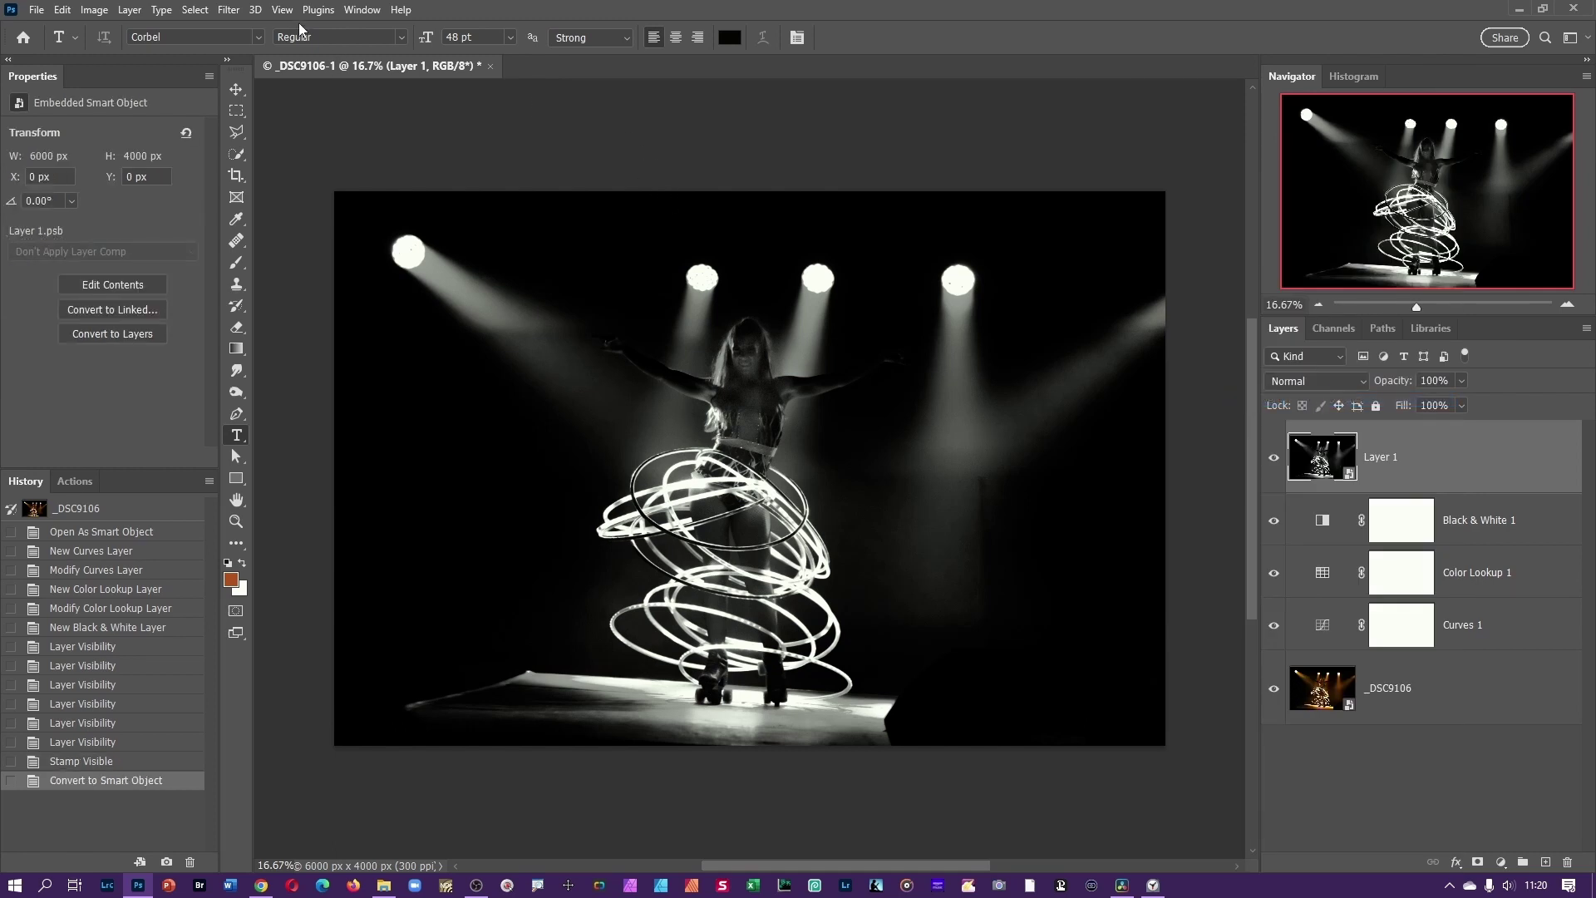
Apply the Camera Raw Filter to the stamped smart object with Whites +60, Blacks -48, Texture -72 and Clarity -63, and fit the image in view.
{"action": "left_click", "coordinate": [226, 10]}
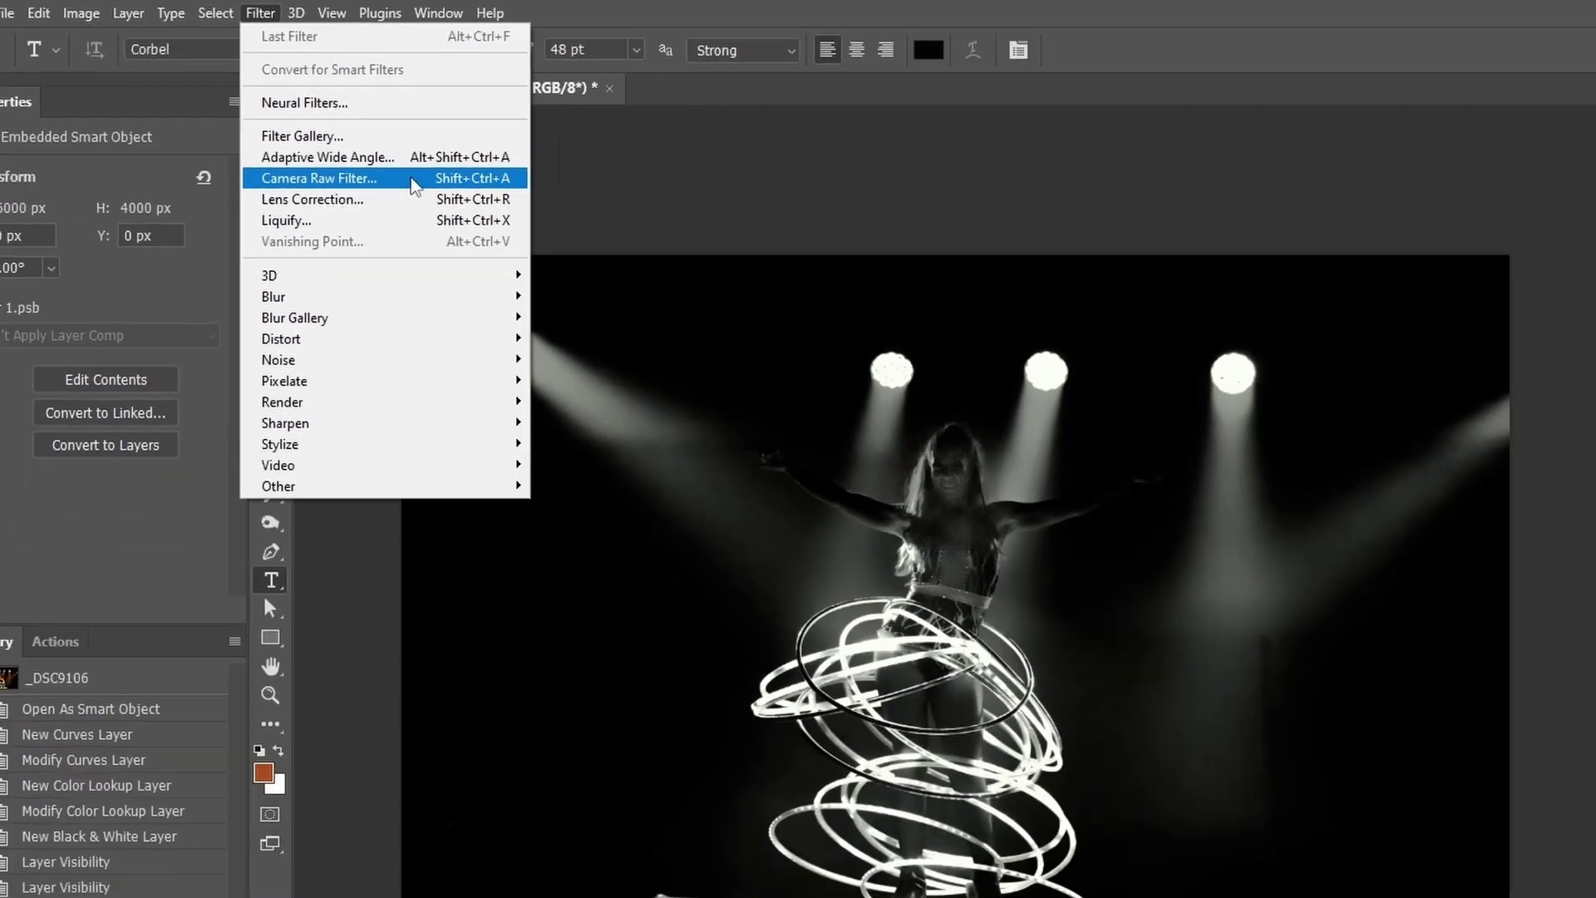
{"action": "left_click", "coordinate": [548, 267]}
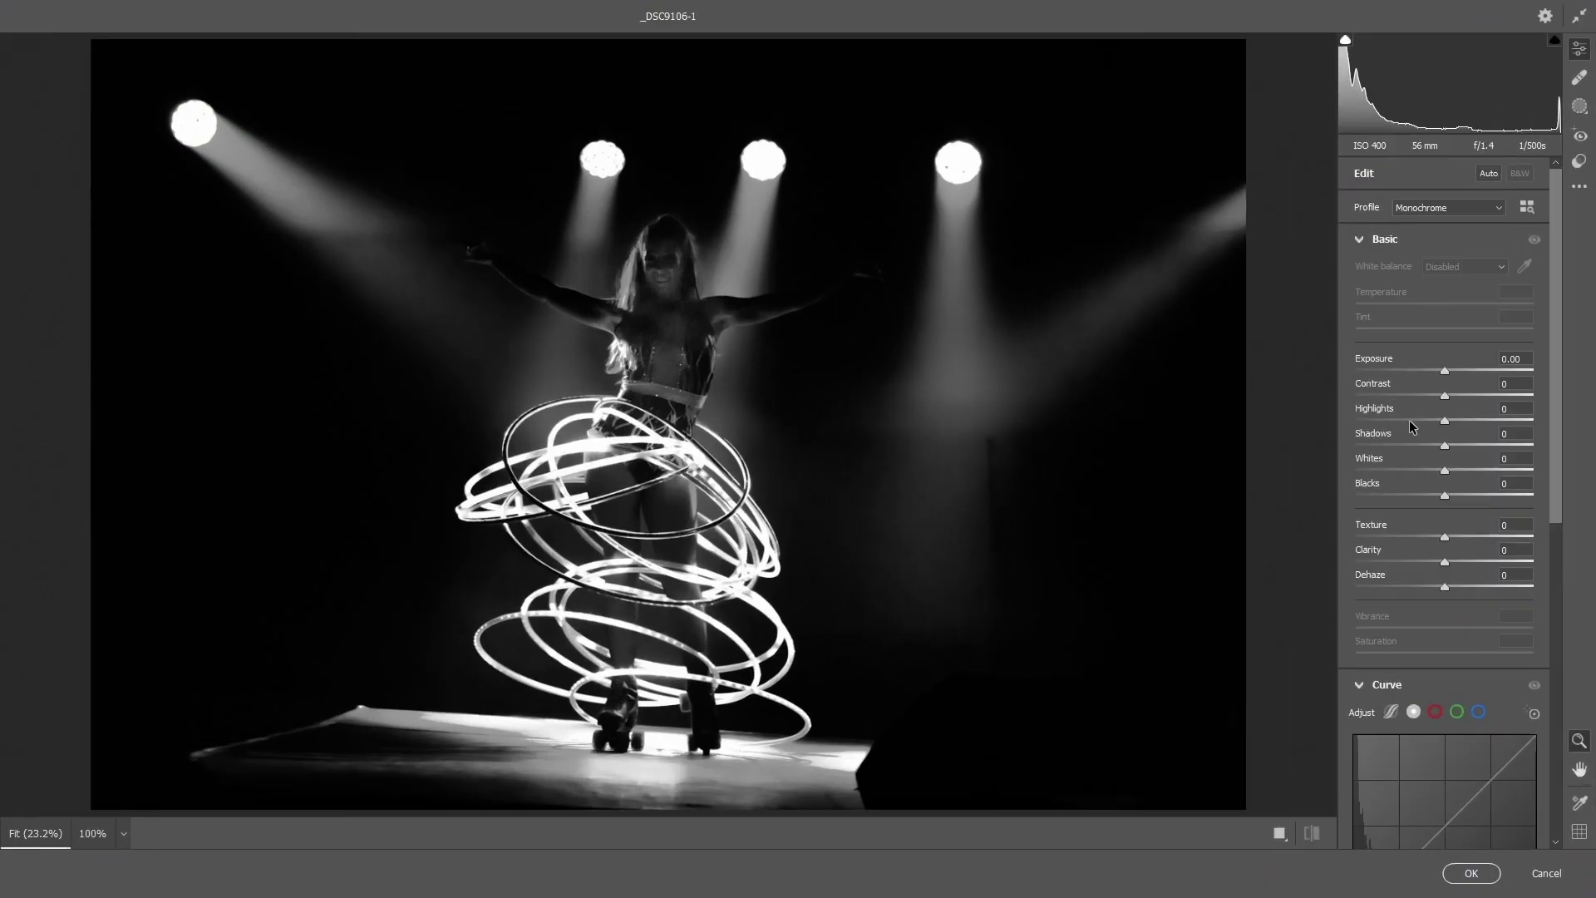
{"action": "scroll", "coordinate": [1463, 407], "scroll_direction": "down", "scroll_amount": 3}
{"action": "left_click_drag", "start_coordinate": [1430, 366], "coordinate": [1498, 271]}
{"action": "left_click", "coordinate": [92, 833]}
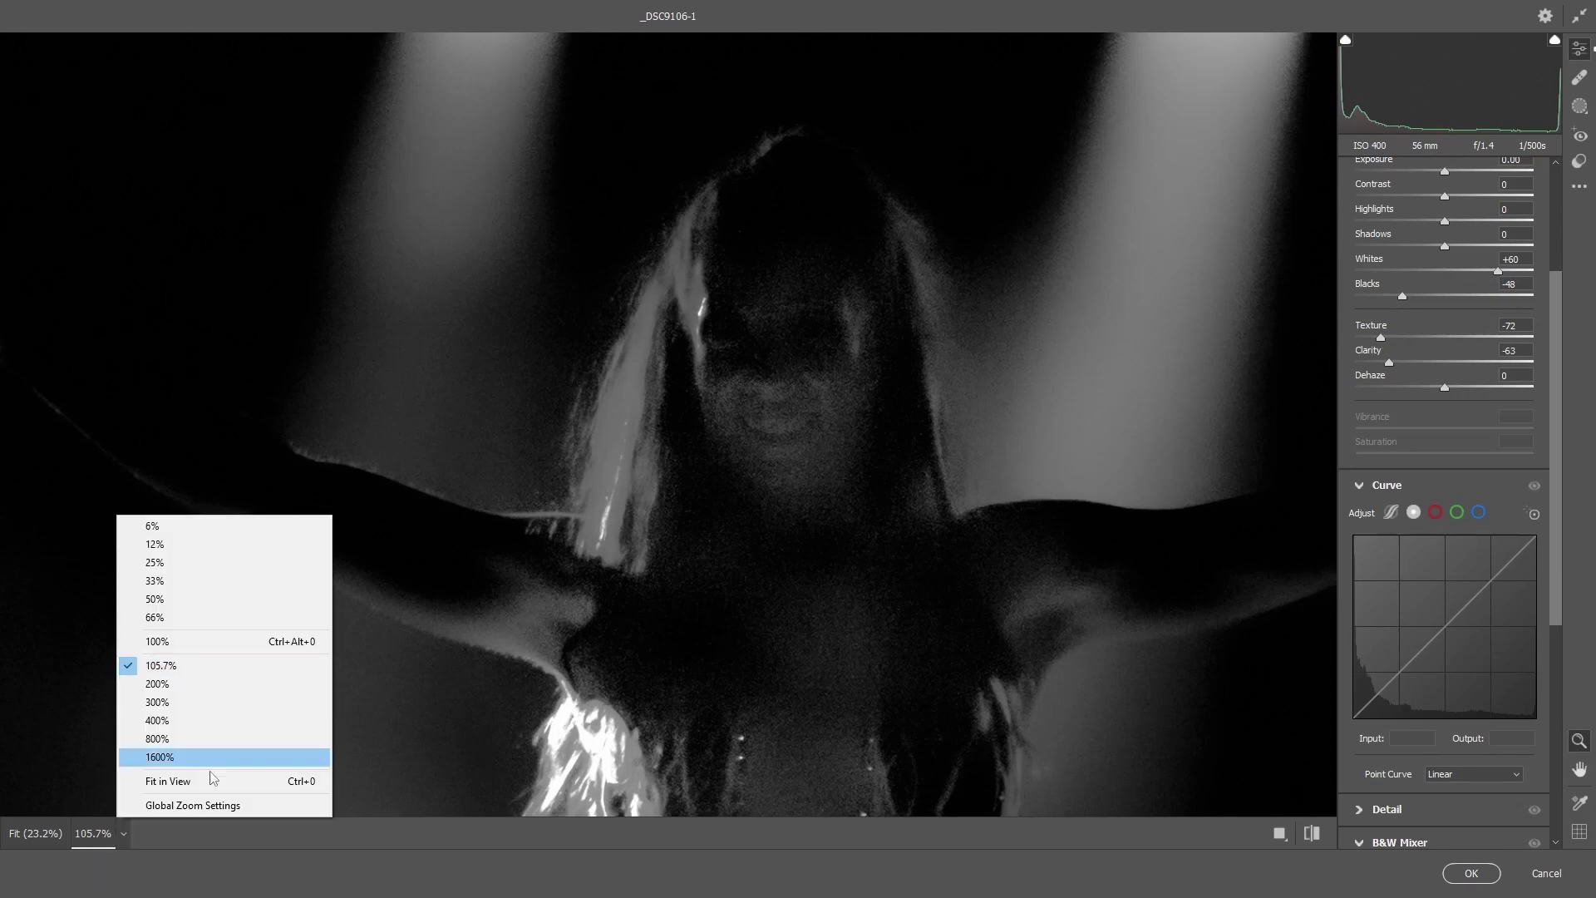
{"action": "left_click", "coordinate": [212, 780]}
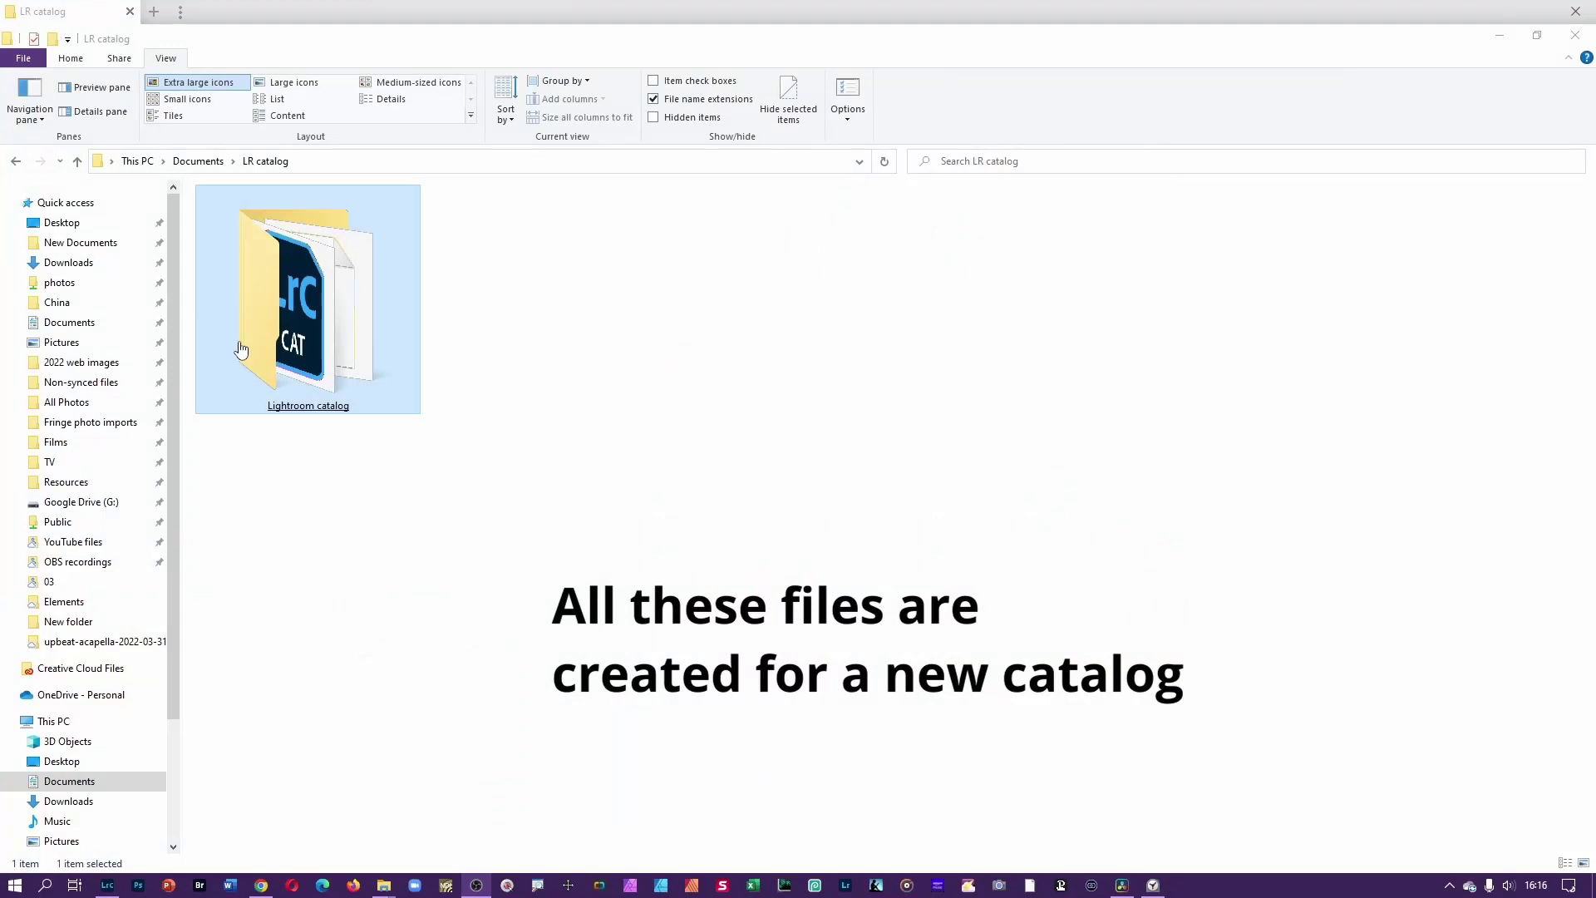
Browse into the Lightroom catalog folder in File Explorer and open Lightroom catalog.lrcat.
{"action": "double_click", "coordinate": [239, 347]}
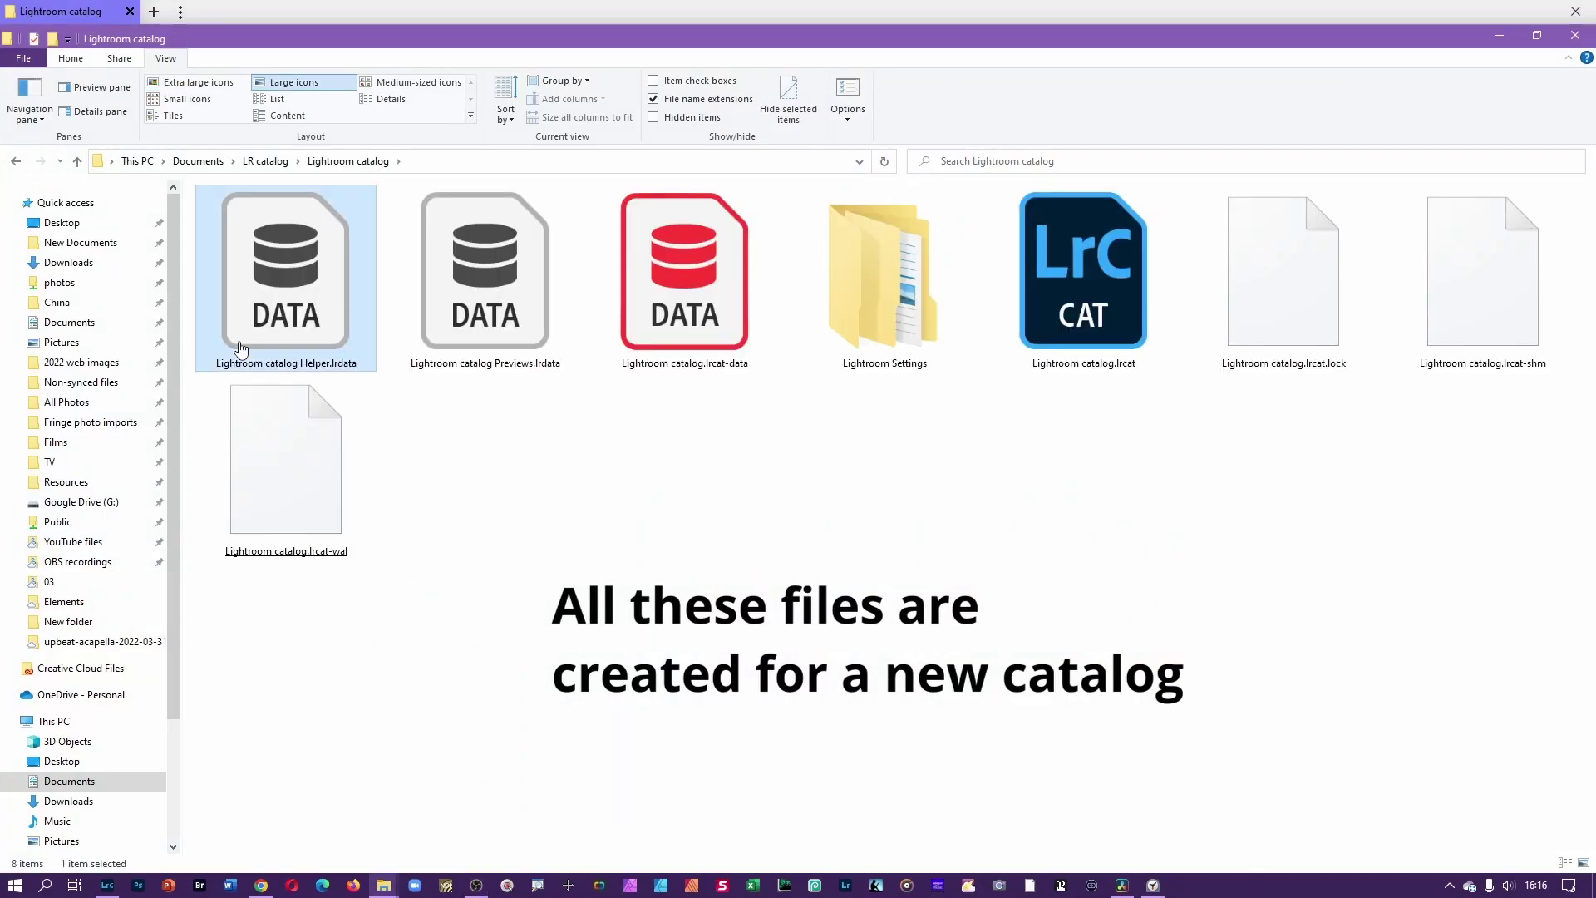
{"action": "left_click", "coordinate": [1072, 347]}
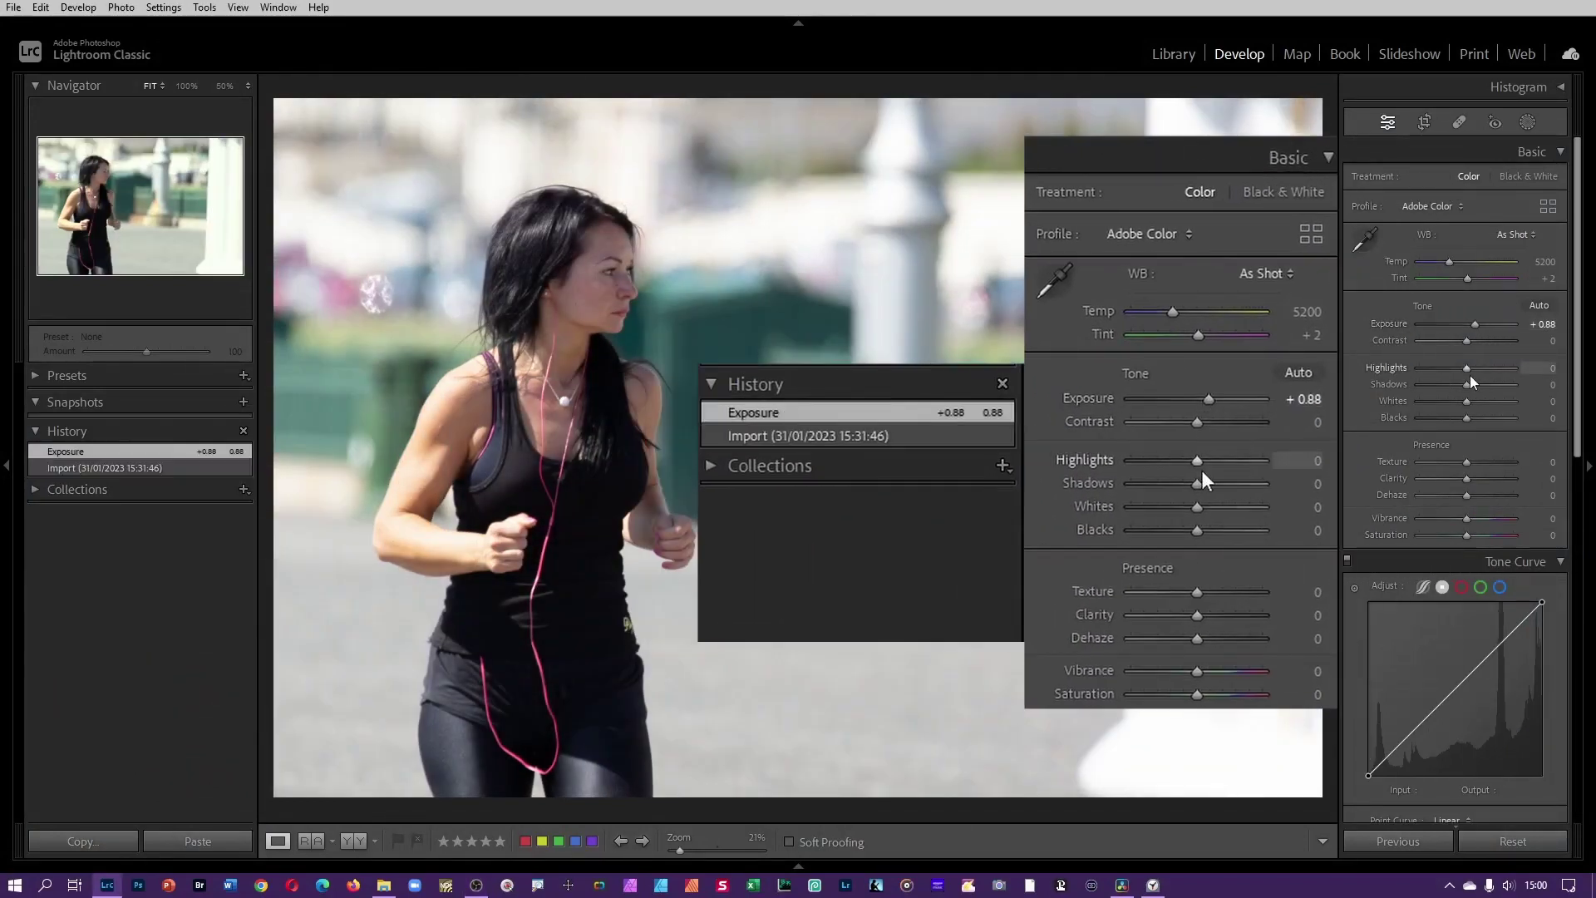
Set Highlights -81, Shadows +56, Whites +46, Blacks -51, Texture +72, Clarity -7, Vibrance +72 and Saturation +37, and bend the point curve.
{"action": "left_click_drag", "start_coordinate": [1470, 375], "coordinate": [1485, 534]}
{"action": "left_click_drag", "start_coordinate": [1454, 690], "coordinate": [1455, 672]}
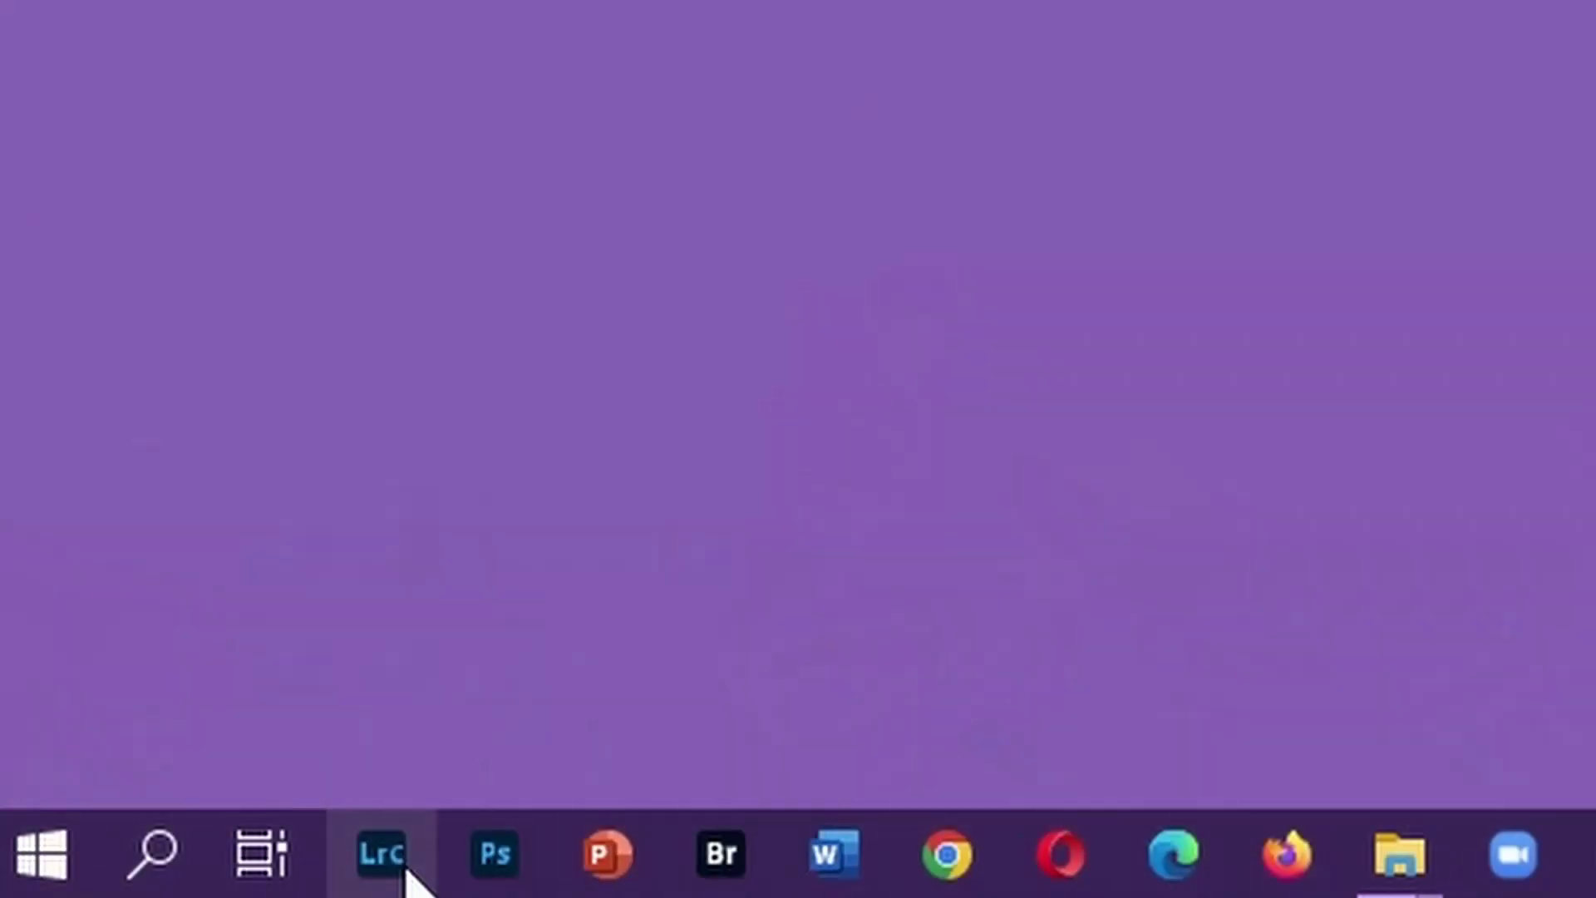
Launch Lightroom Classic from the desktop and return the jogger photo to its Import state in the history.
{"action": "left_click", "coordinate": [407, 865]}
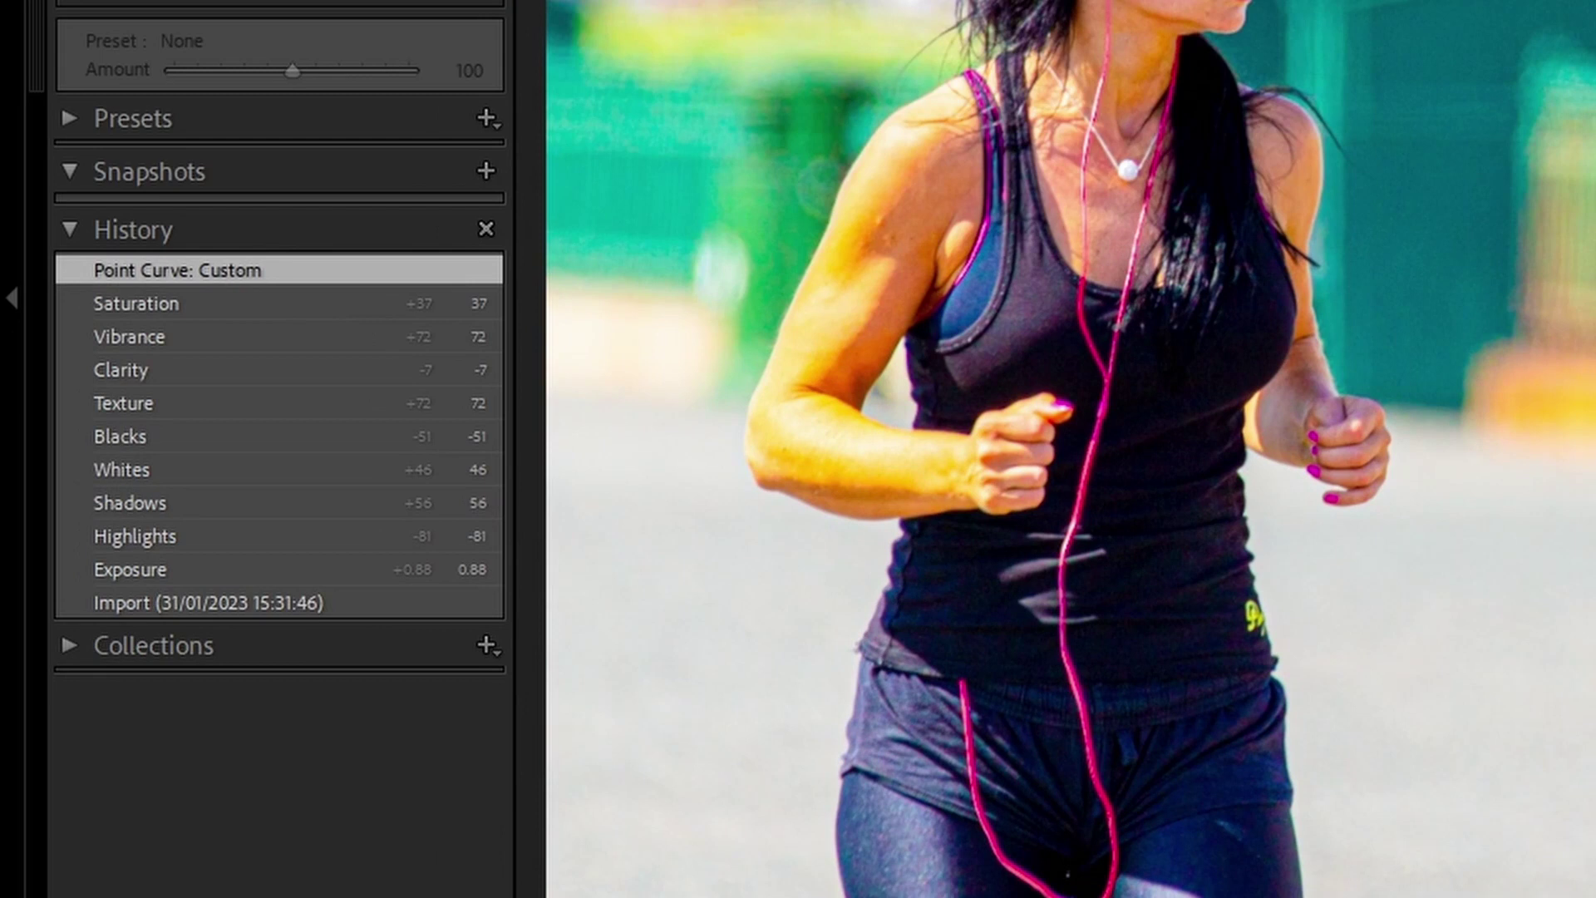
{"action": "left_click", "coordinate": [230, 602]}
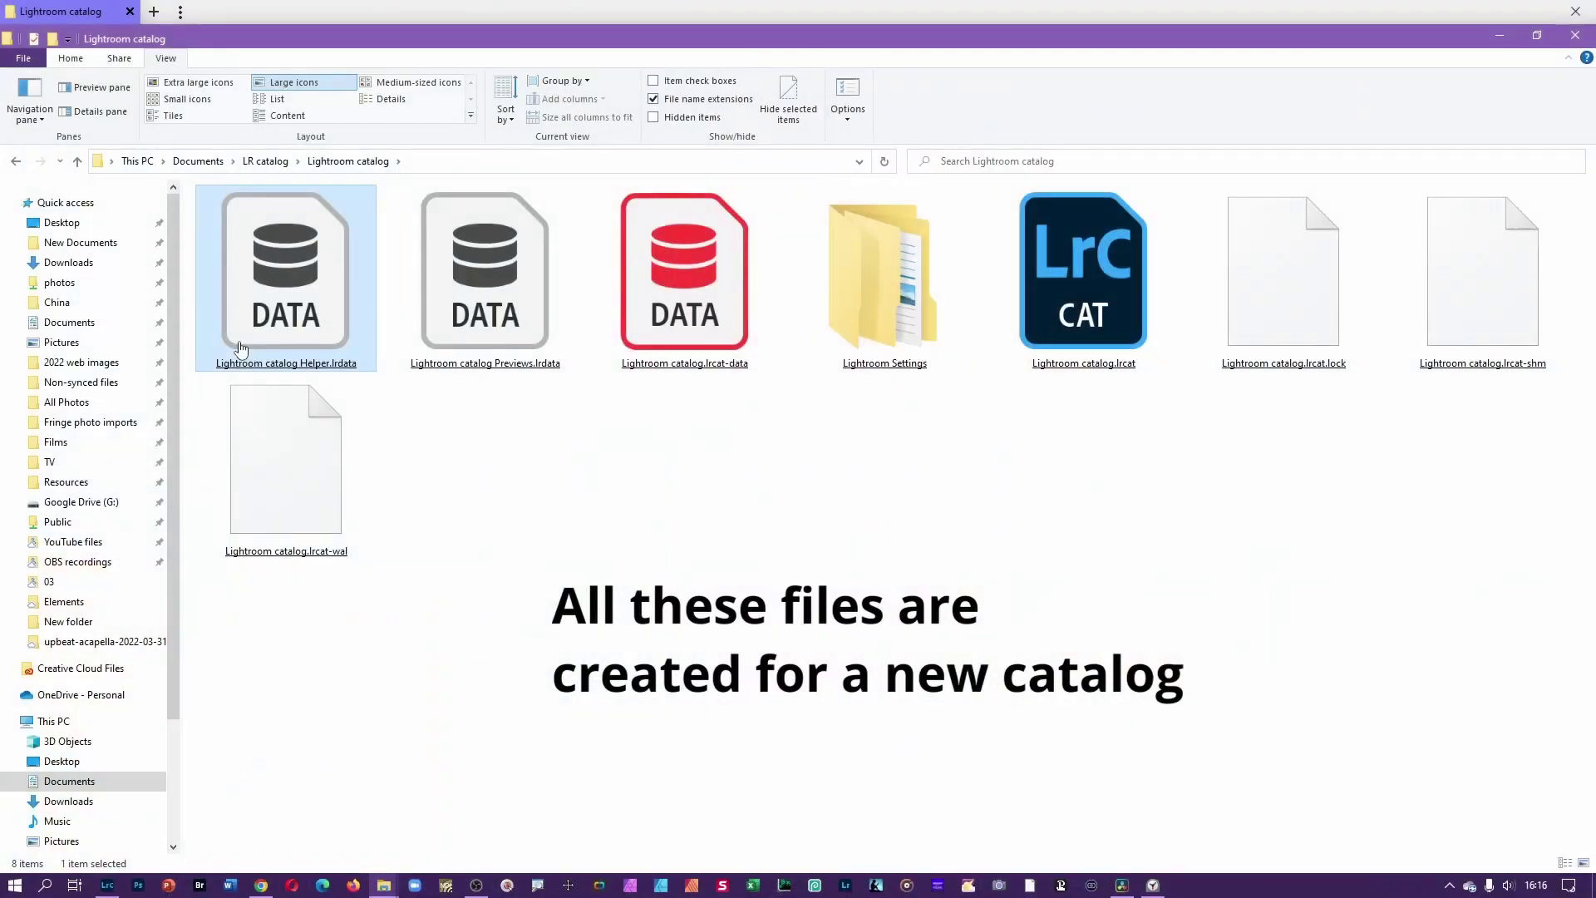
Open Lightroom catalog.lrcat and enable Automatically write changes into XMP in its catalog settings.
{"action": "left_click", "coordinate": [1072, 346]}
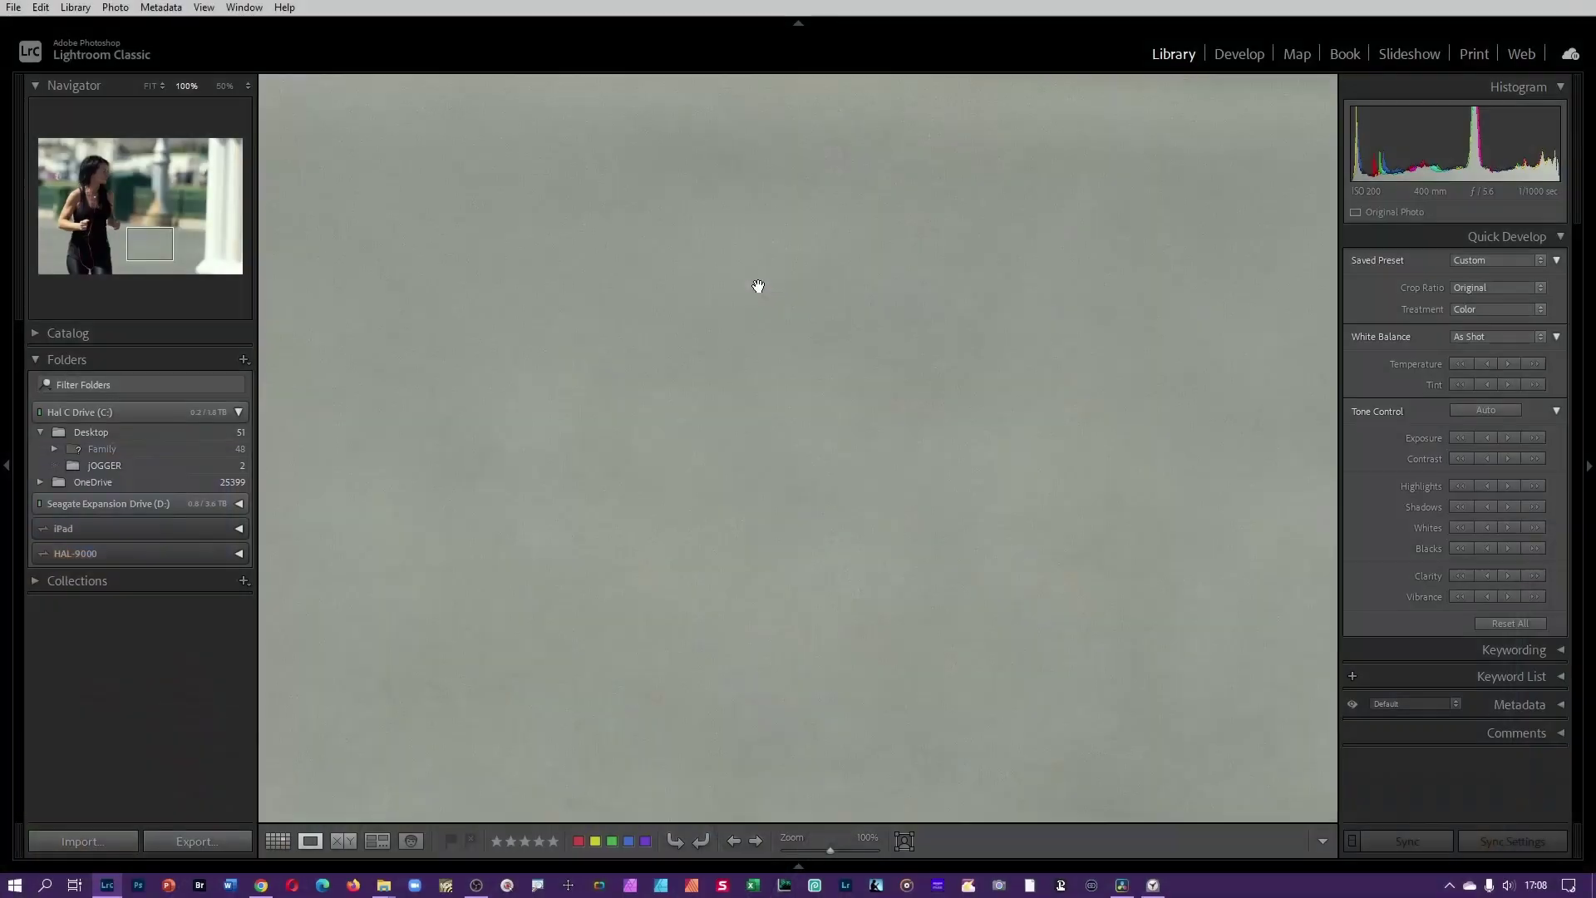
{"action": "left_click", "coordinate": [37, 9]}
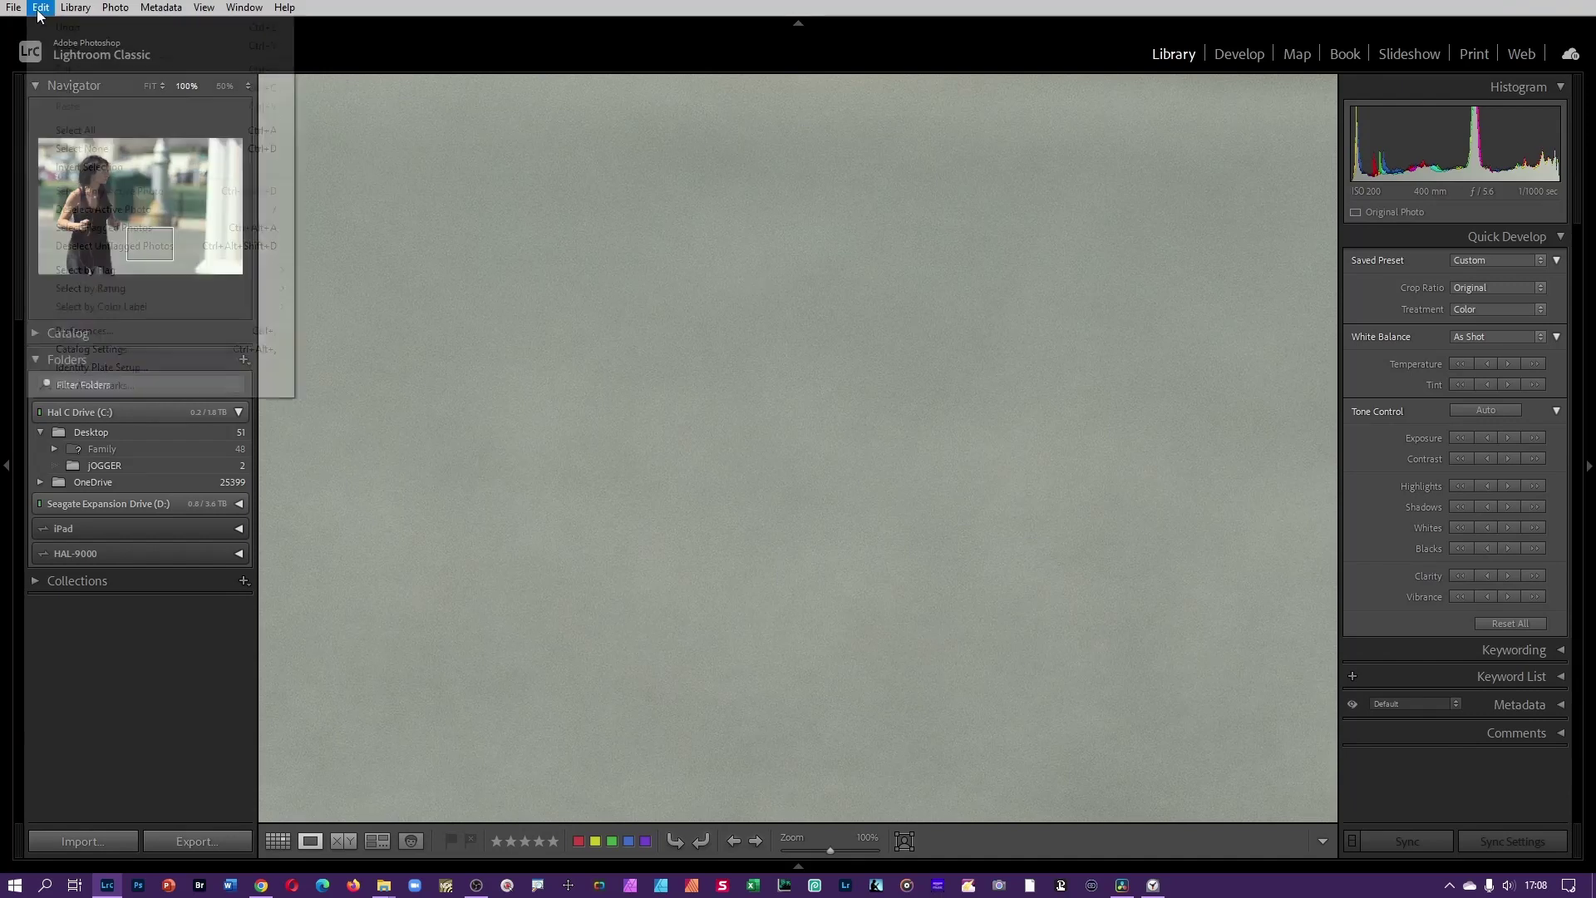
{"action": "left_click", "coordinate": [73, 349]}
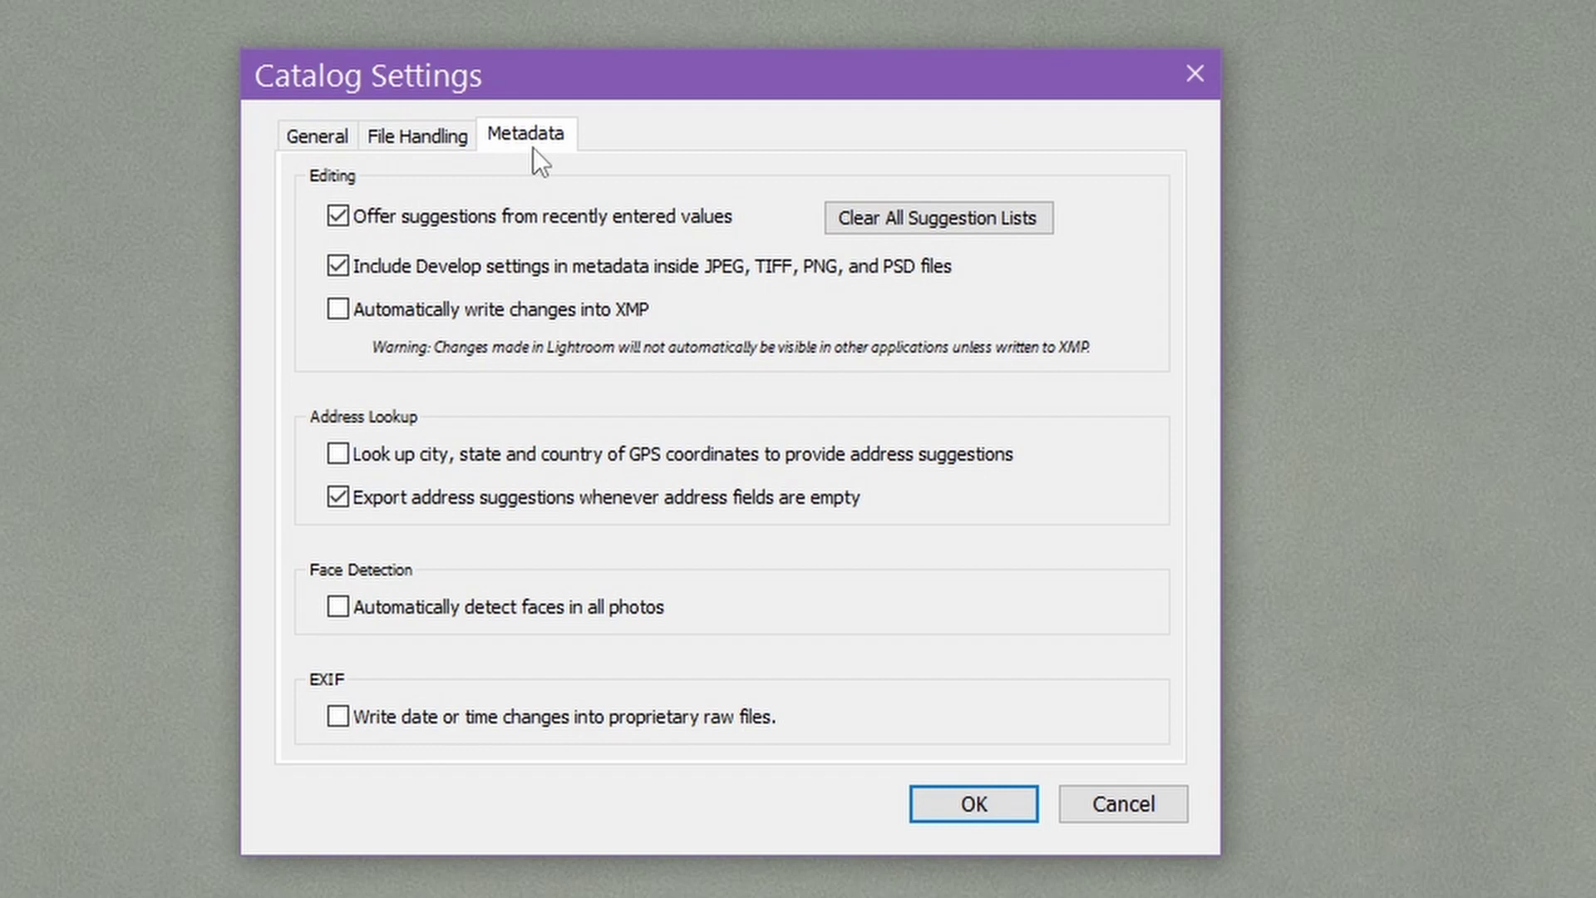
{"action": "left_click", "coordinate": [342, 311]}
{"action": "left_click", "coordinate": [941, 756]}
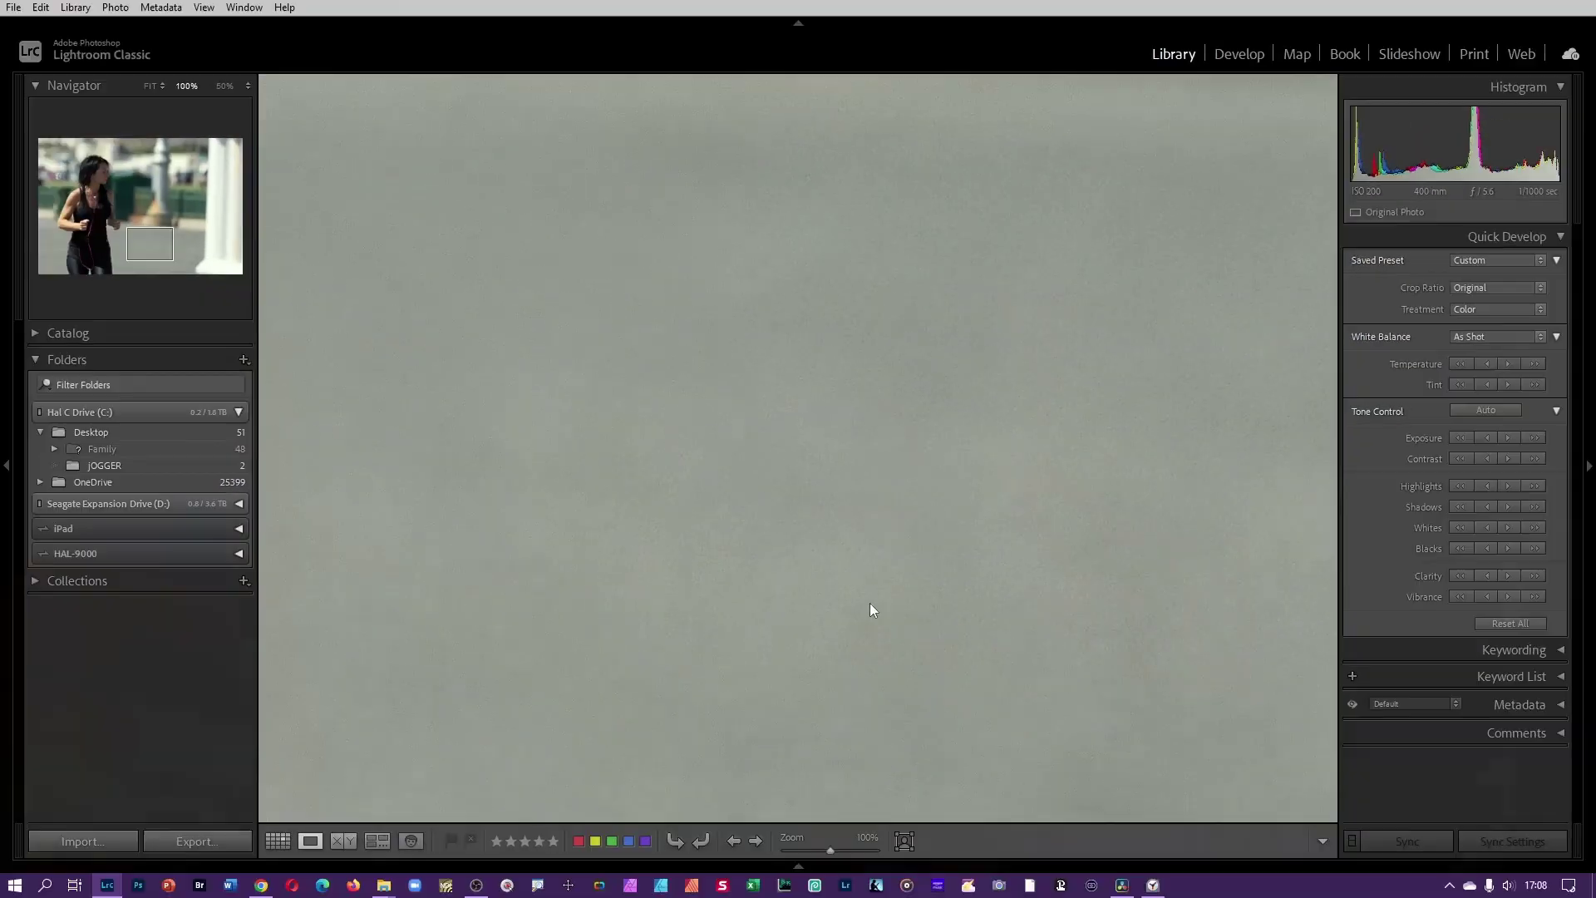